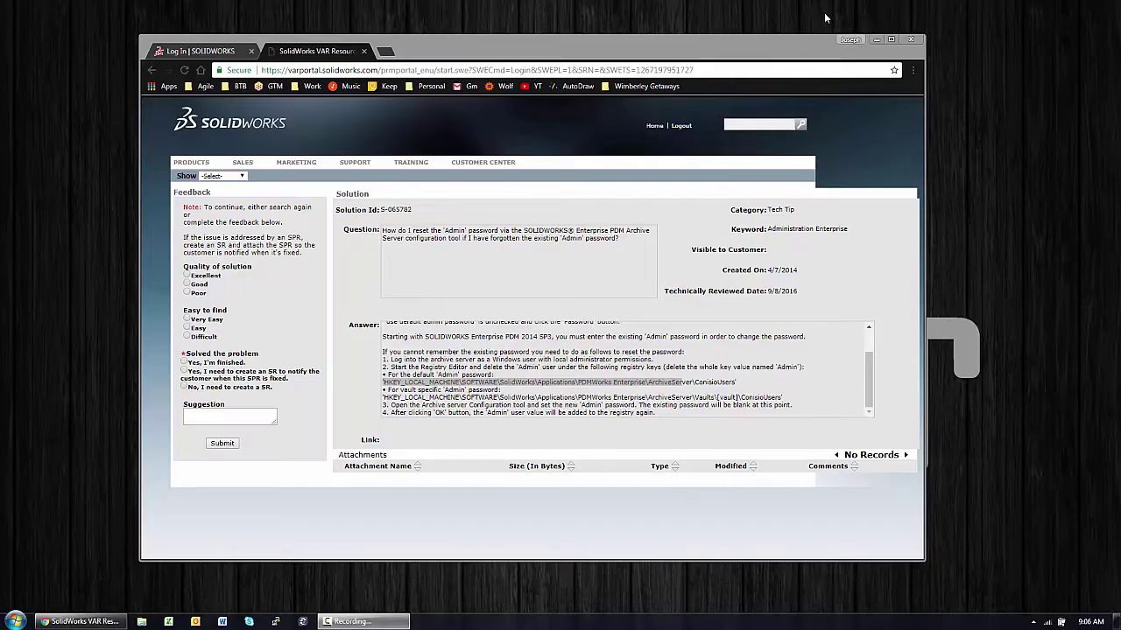
# Step: Return to article S-065782, scroll its answer to the top and highlight 'PDM 2014 SP3'
pyautogui.click(876, 39)
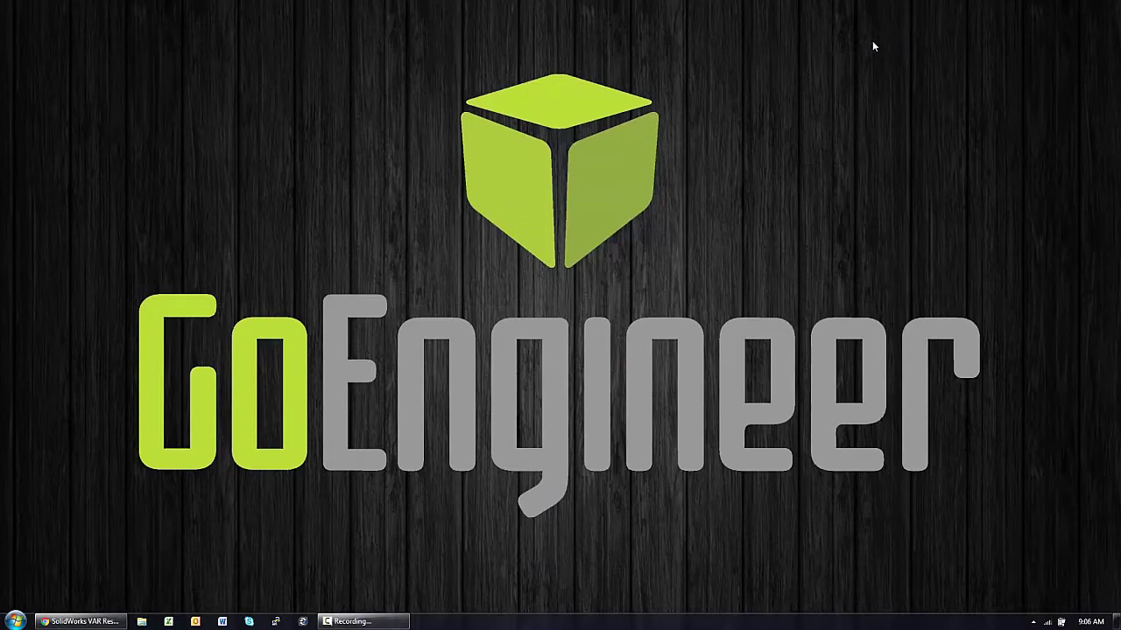
pyautogui.click(83, 621)
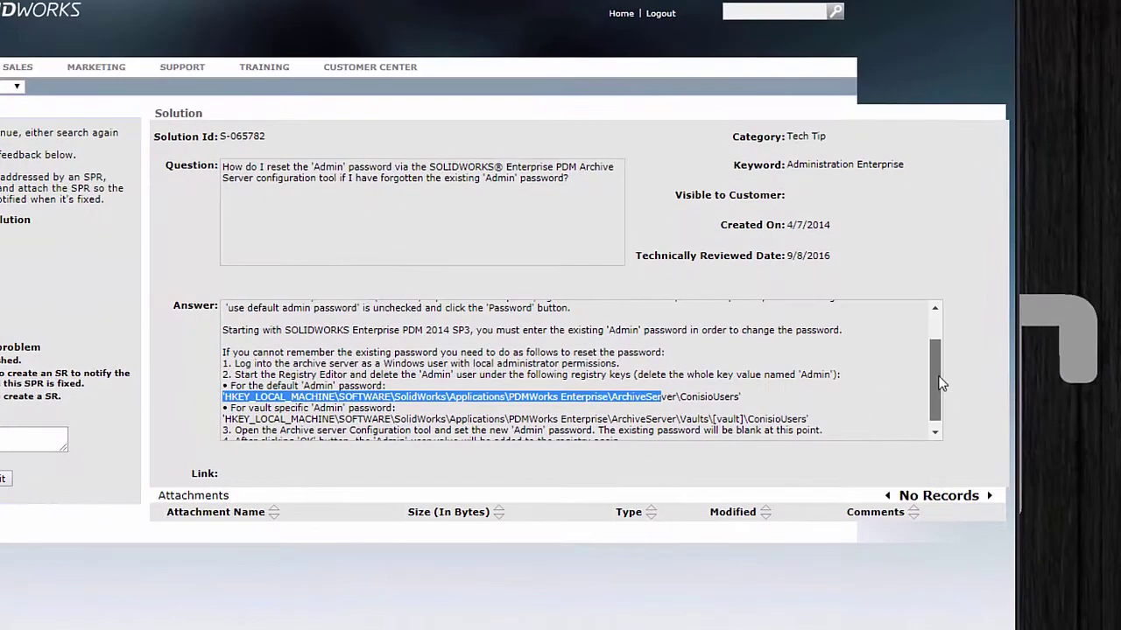
pyautogui.moveTo(940, 382); pyautogui.dragTo(934, 358)
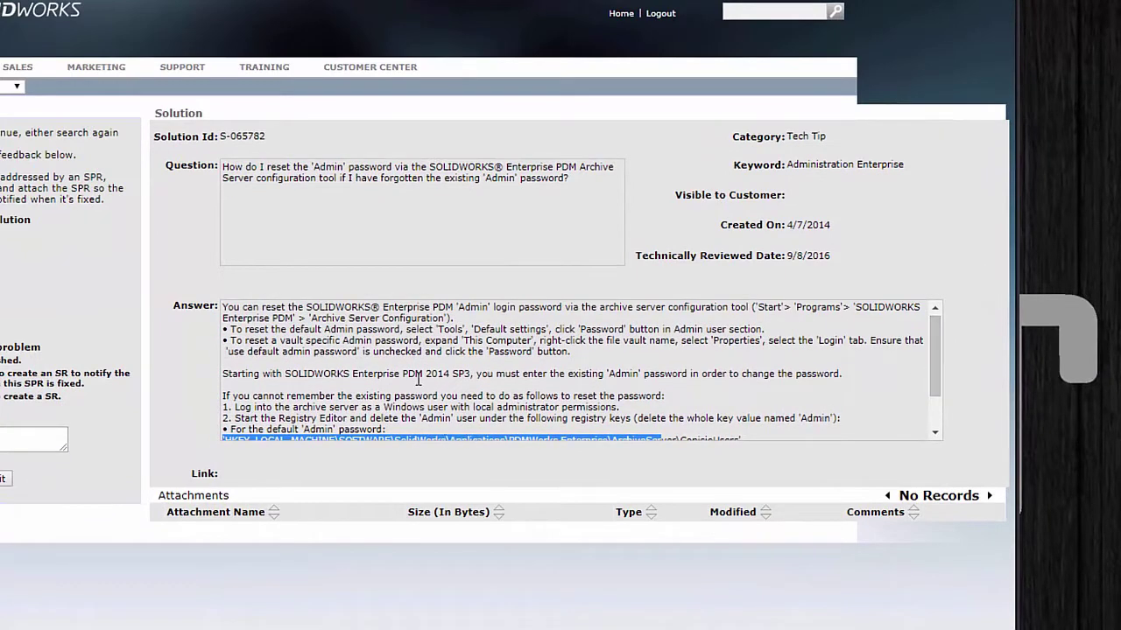
pyautogui.moveTo(405, 374); pyautogui.dragTo(472, 372)
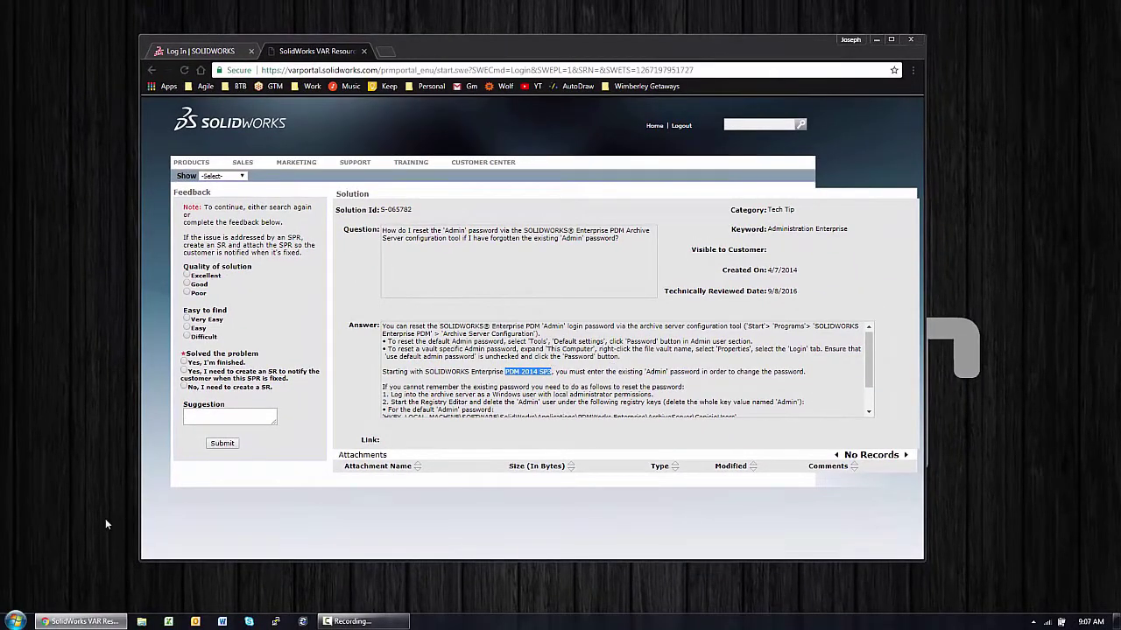
# Step: Launch Archive Server Configuration from Start > All Programs > SOLIDWORKS PDM with administrator approval
pyautogui.click(15, 620)
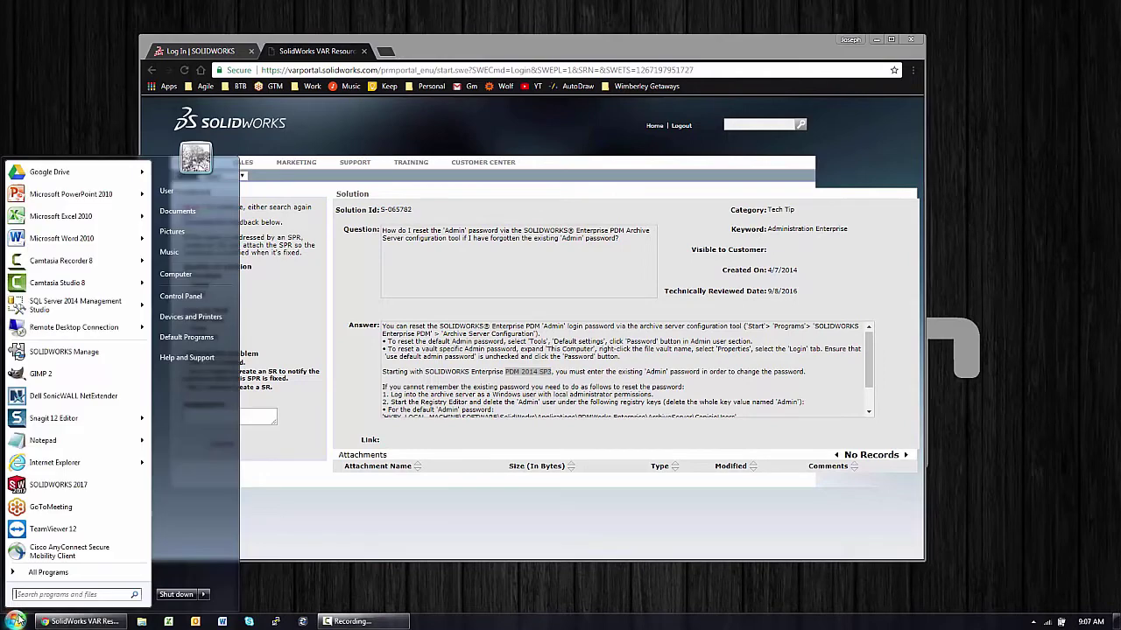
pyautogui.click(37, 576)
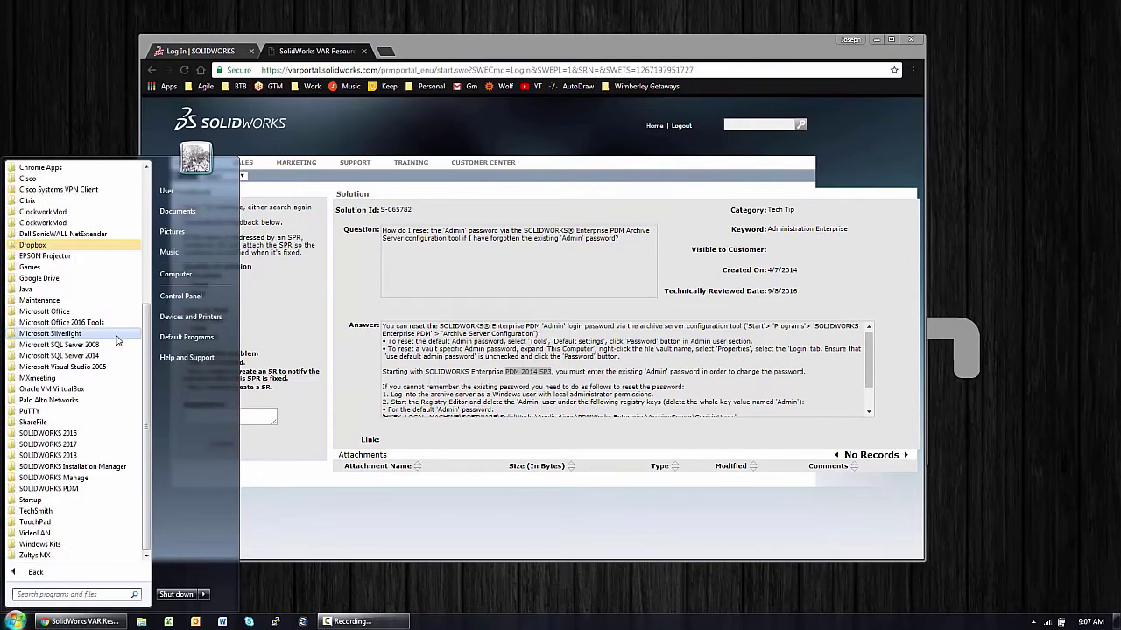
pyautogui.click(39, 573)
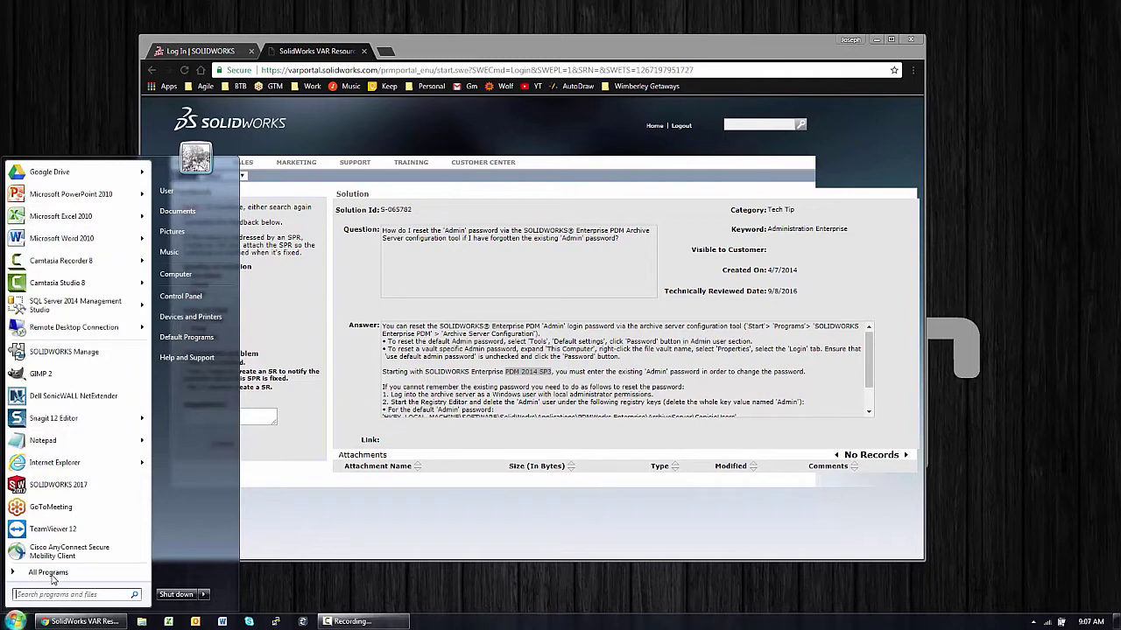
pyautogui.click(51, 573)
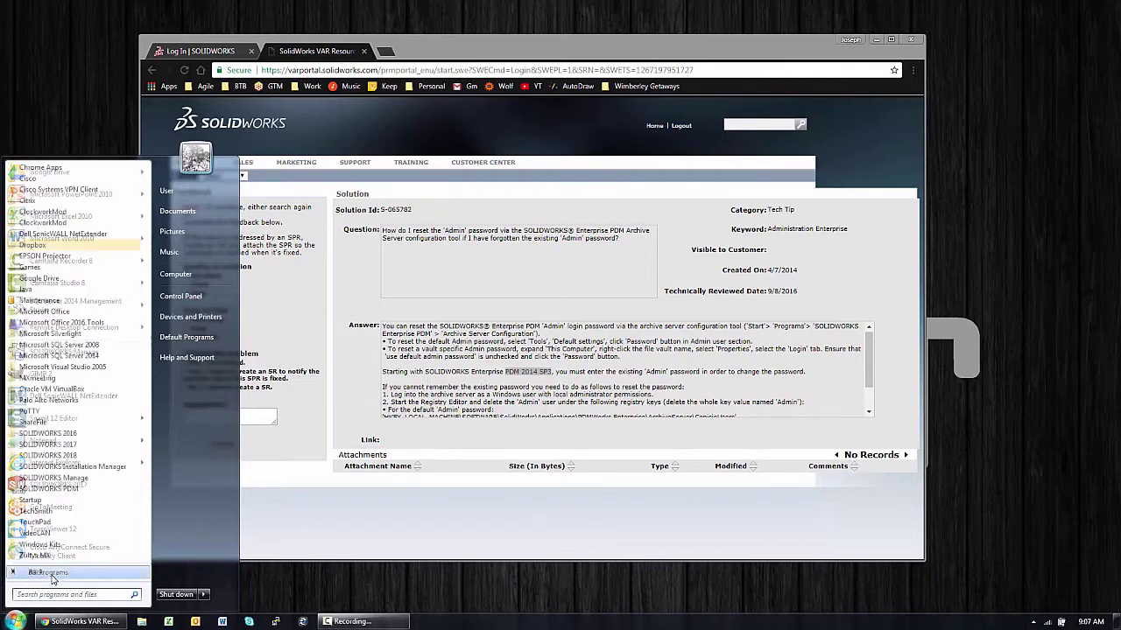
pyautogui.click(78, 490)
pyautogui.click(75, 504)
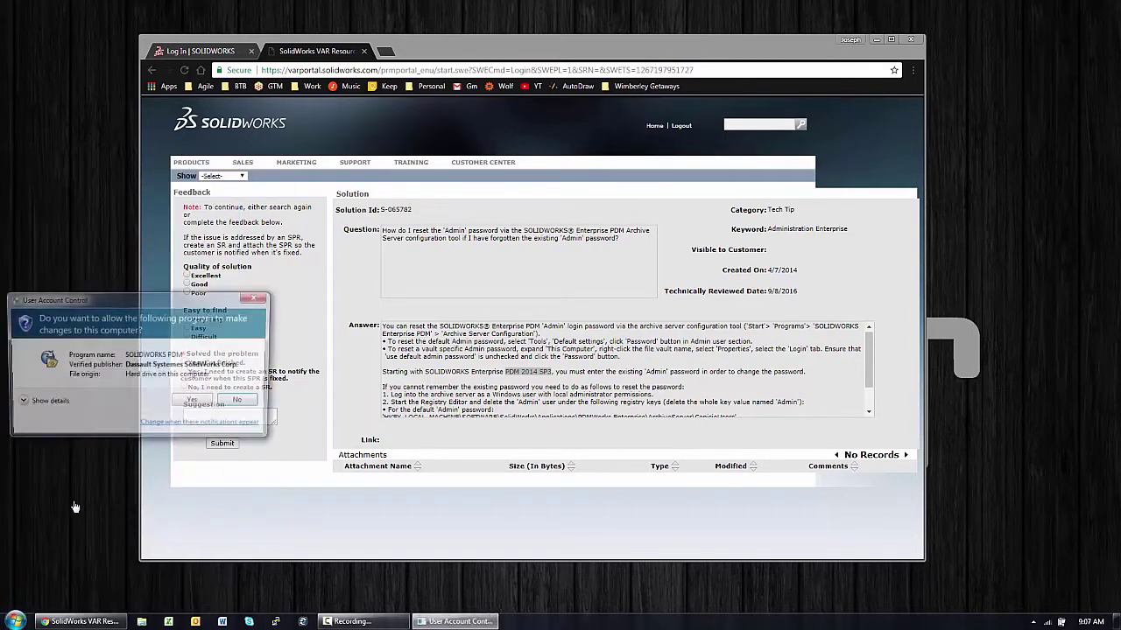
pyautogui.click(200, 403)
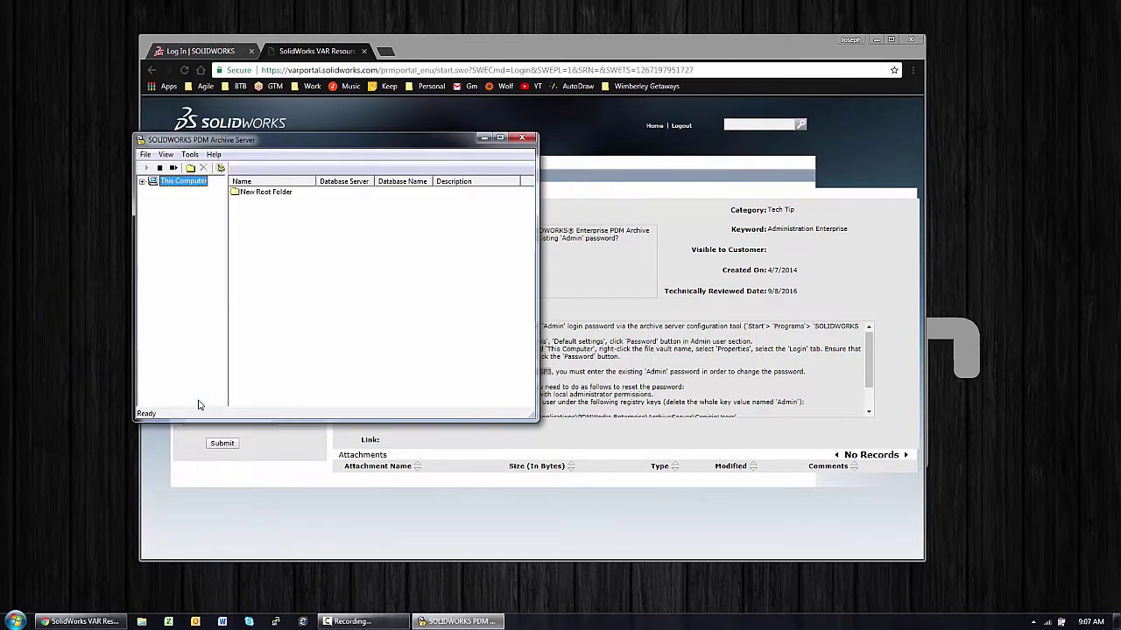
# Step: Expand This Computer and select New Root Folder to list Demo_Vault, DIV16_EPDM_Vault and VersaMfr
pyautogui.click(143, 181)
pyautogui.click(190, 154)
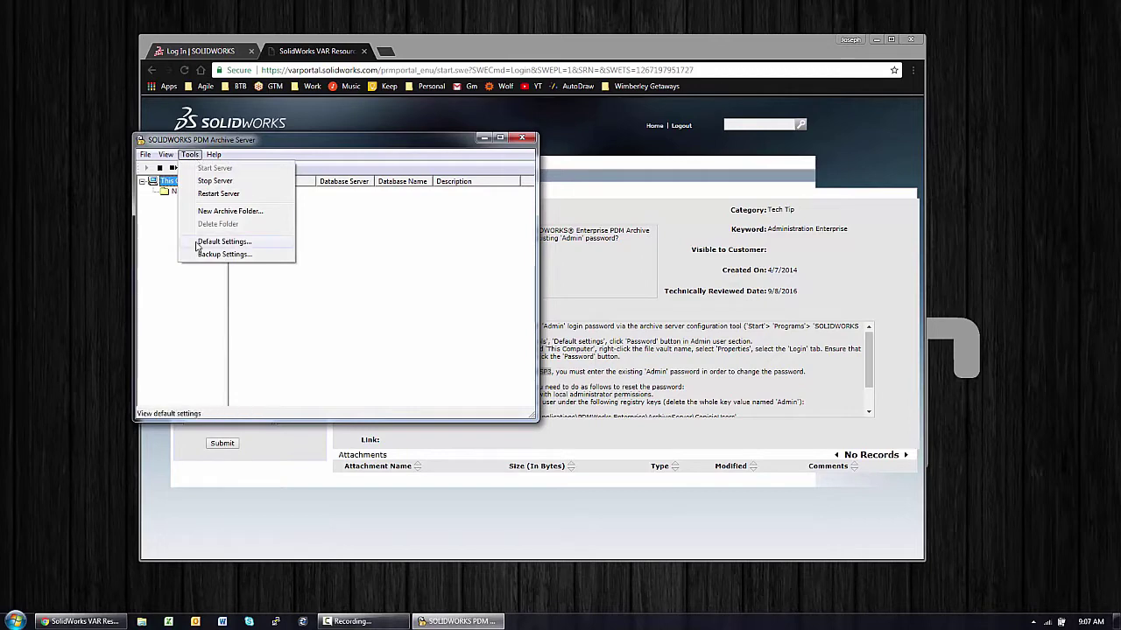
pyautogui.press('Escape')
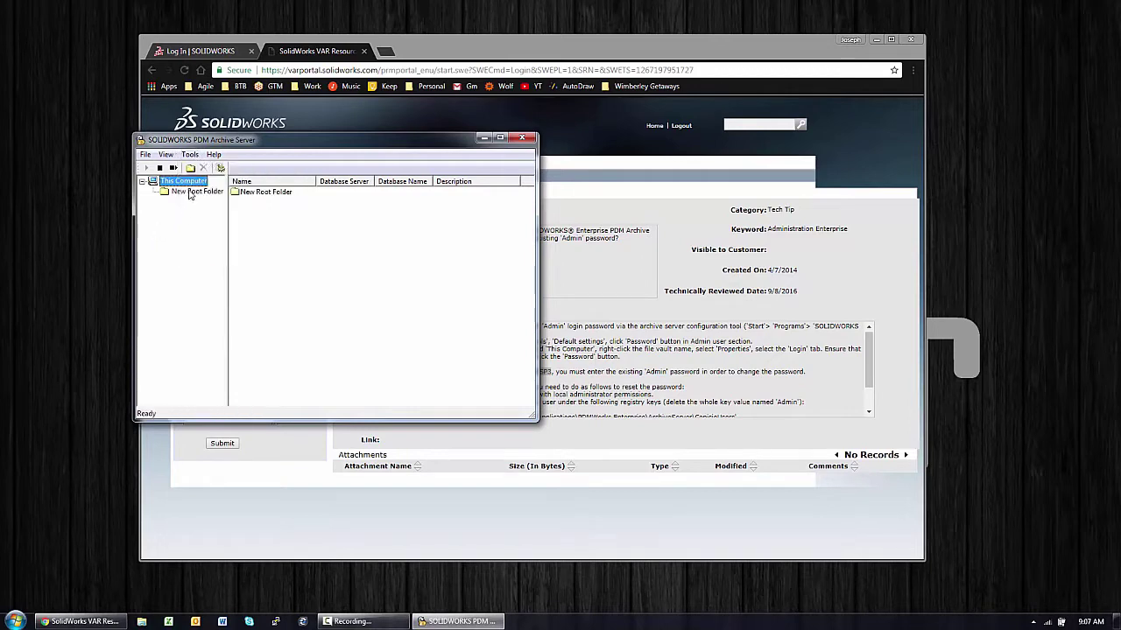
pyautogui.click(191, 192)
pyautogui.rightClick(263, 194)
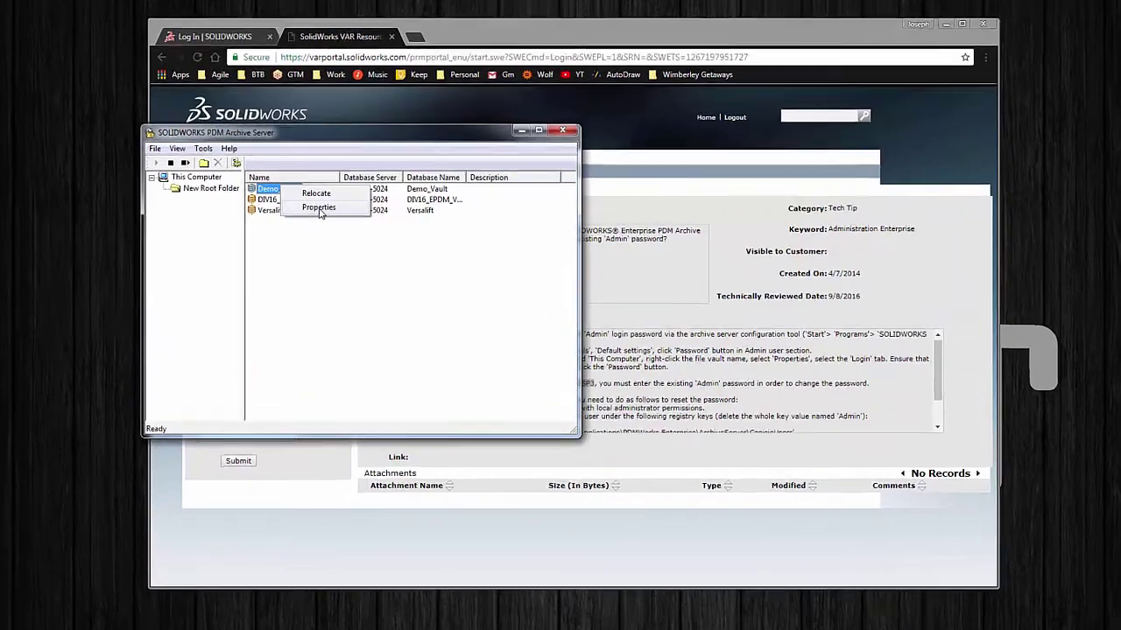
pyautogui.click(297, 210)
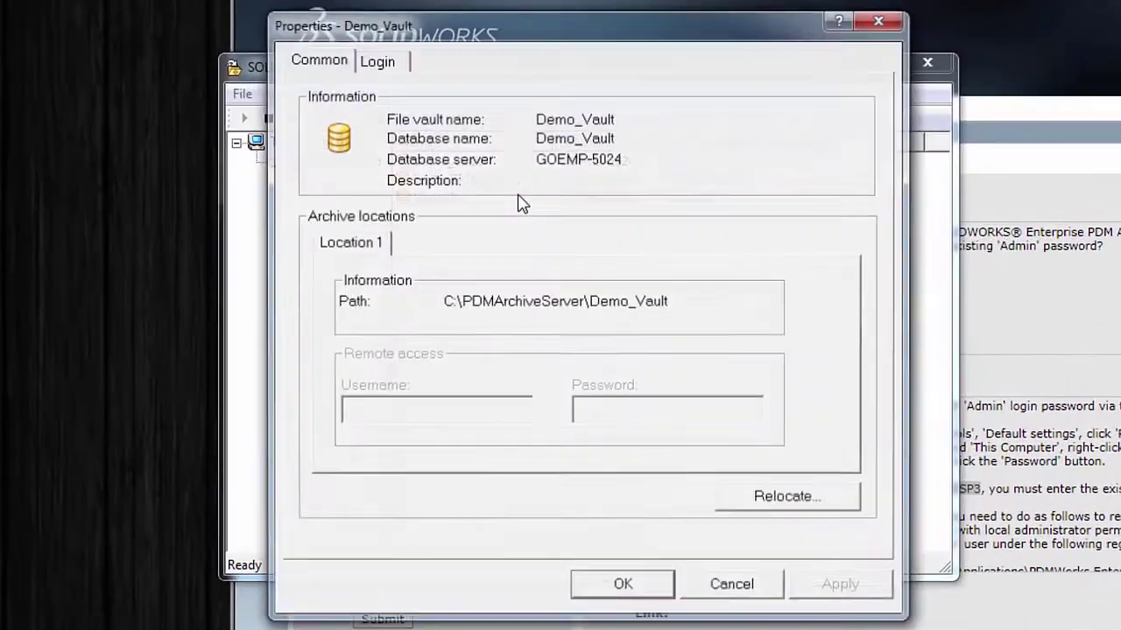
pyautogui.click(312, 89)
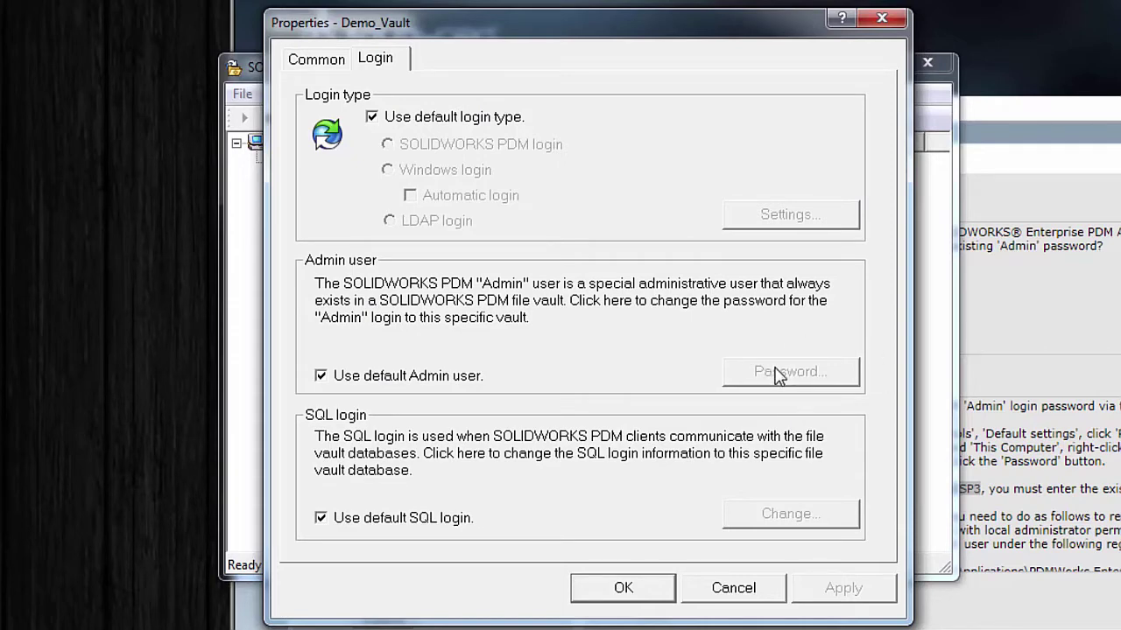
pyautogui.click(752, 588)
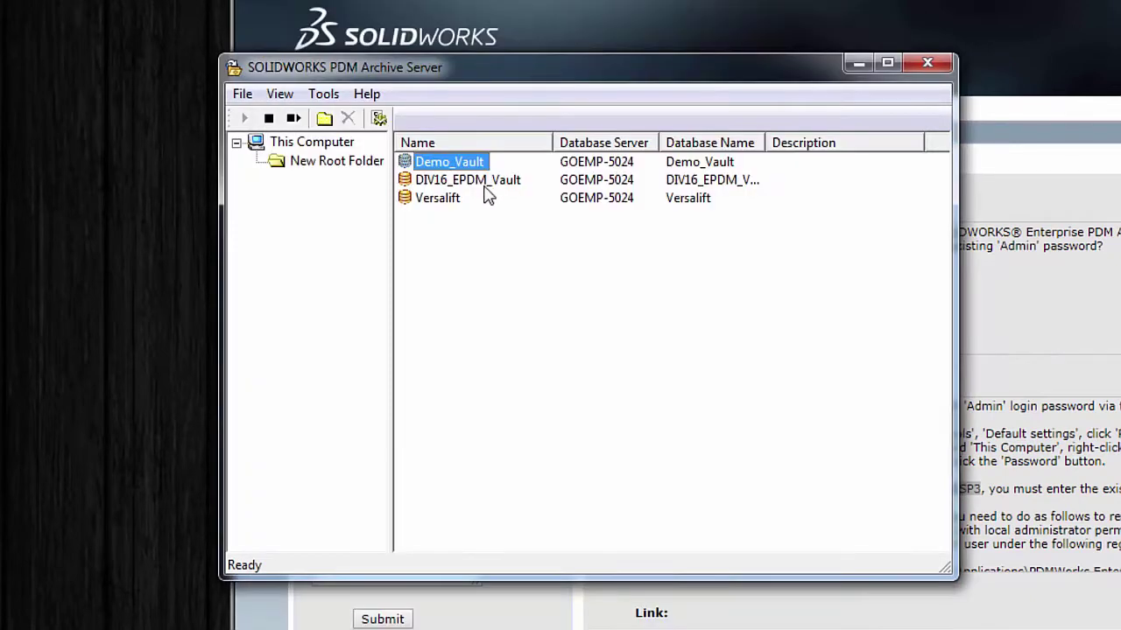
pyautogui.click(485, 182)
pyautogui.rightClick(485, 183)
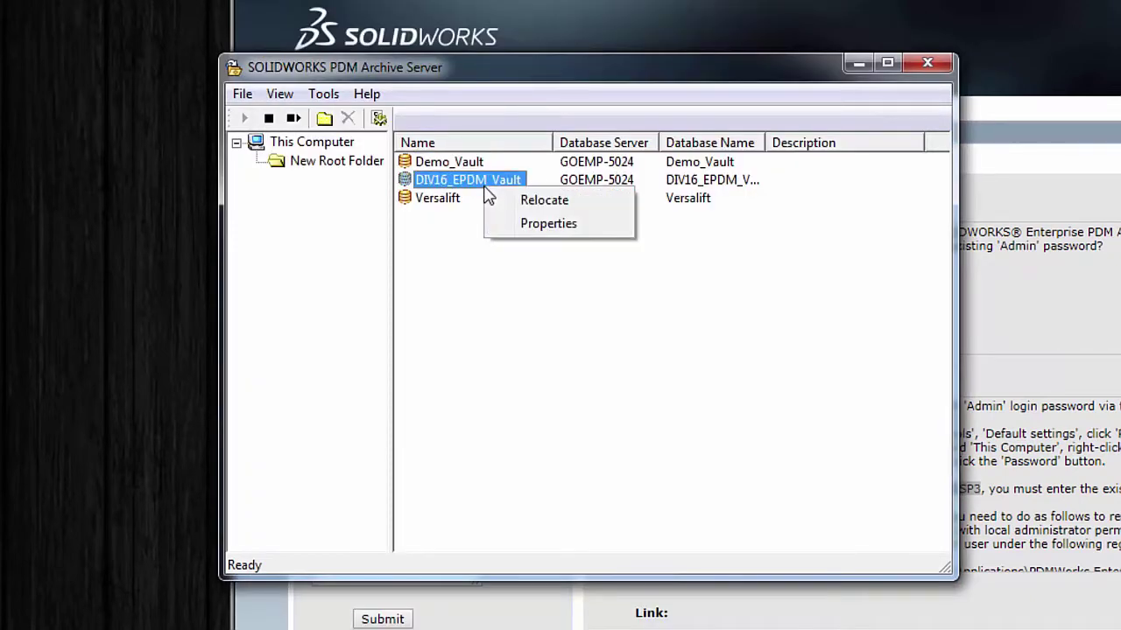
pyautogui.click(543, 224)
pyautogui.click(393, 68)
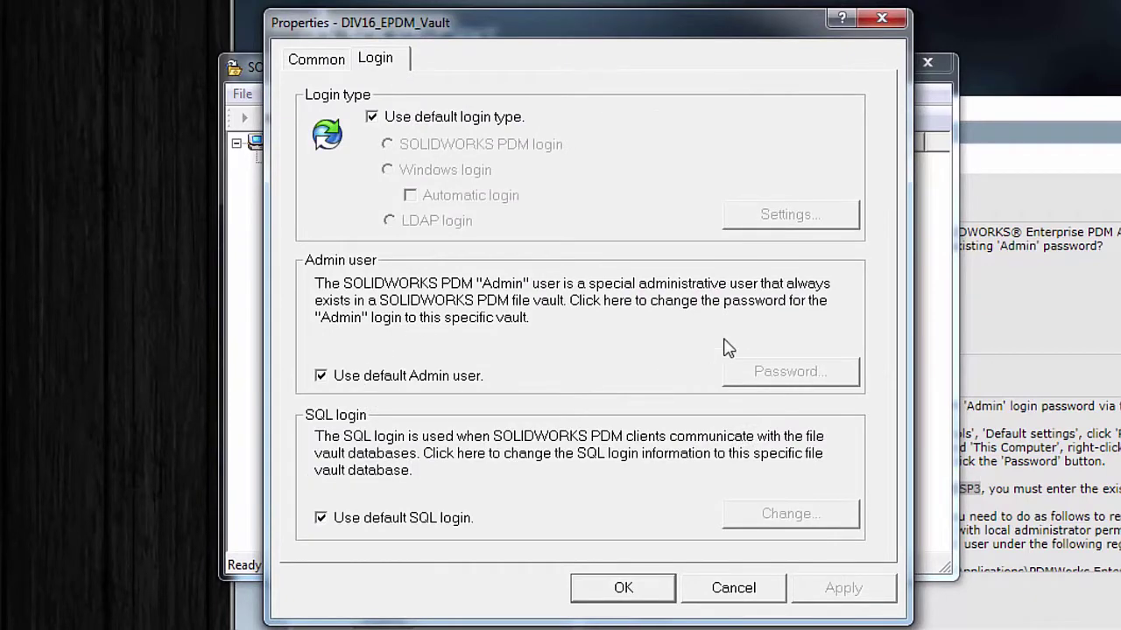
pyautogui.click(883, 21)
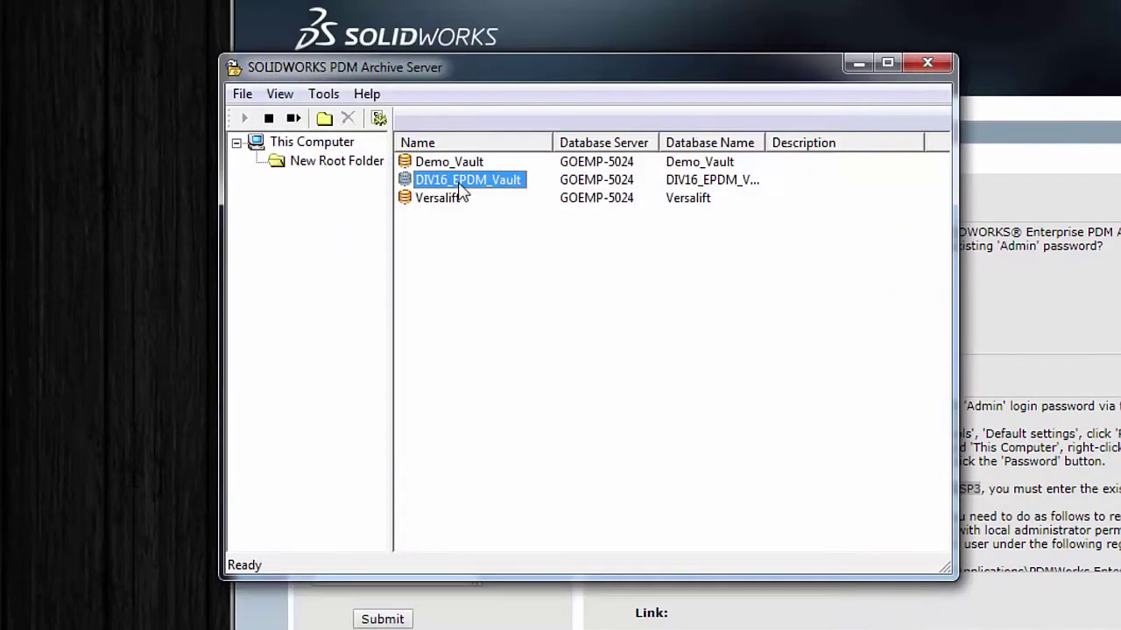
pyautogui.click(334, 160)
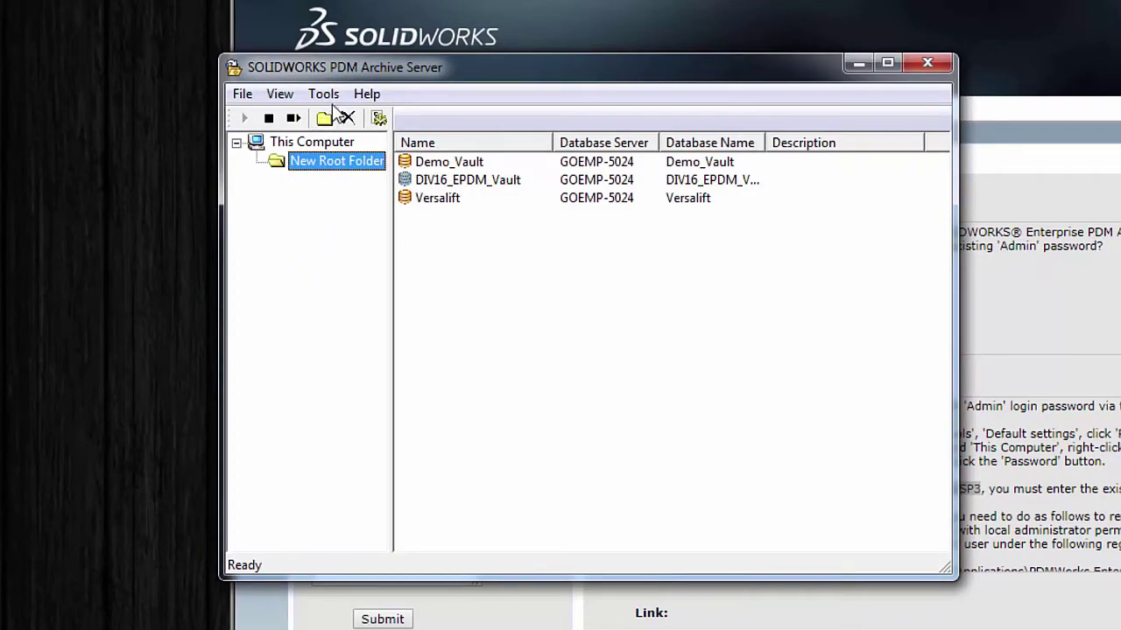
pyautogui.click(324, 94)
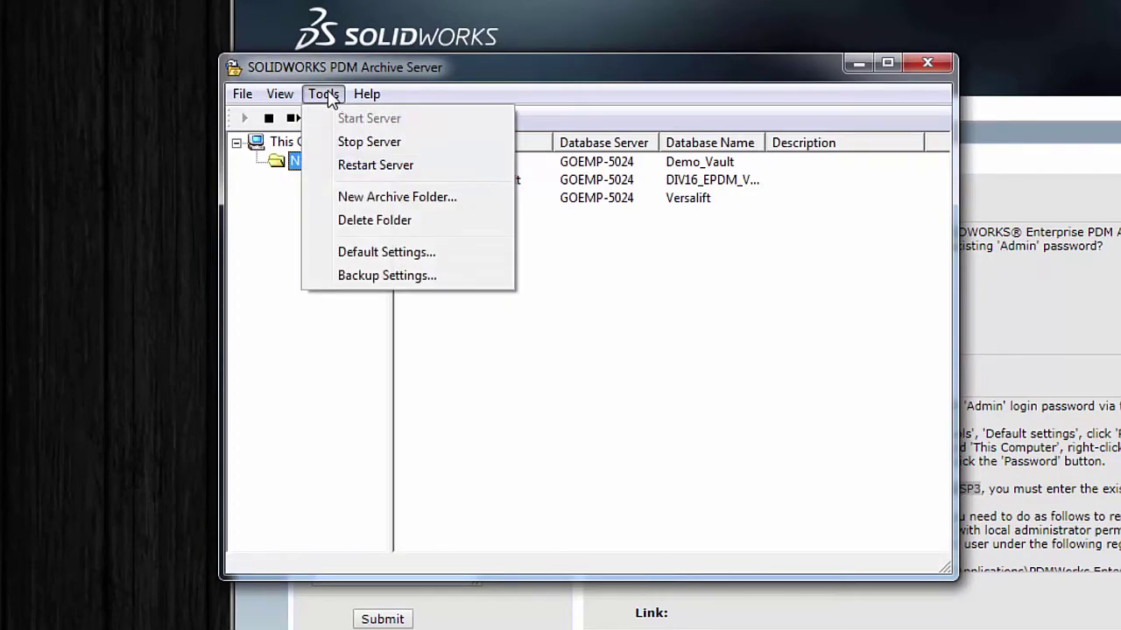
pyautogui.click(358, 256)
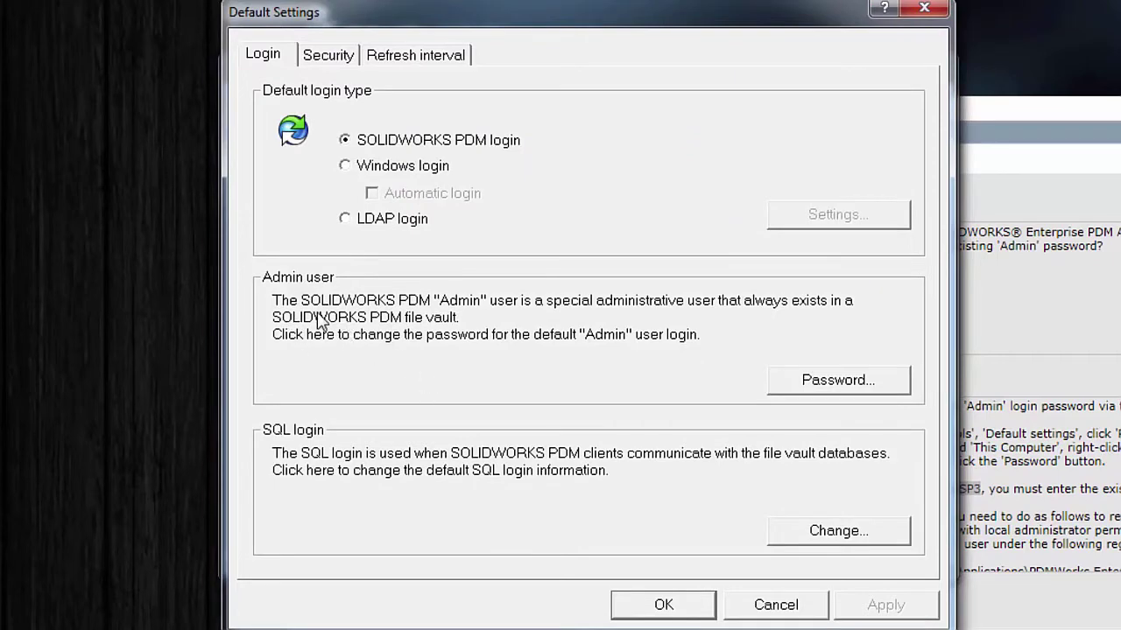
pyautogui.click(826, 385)
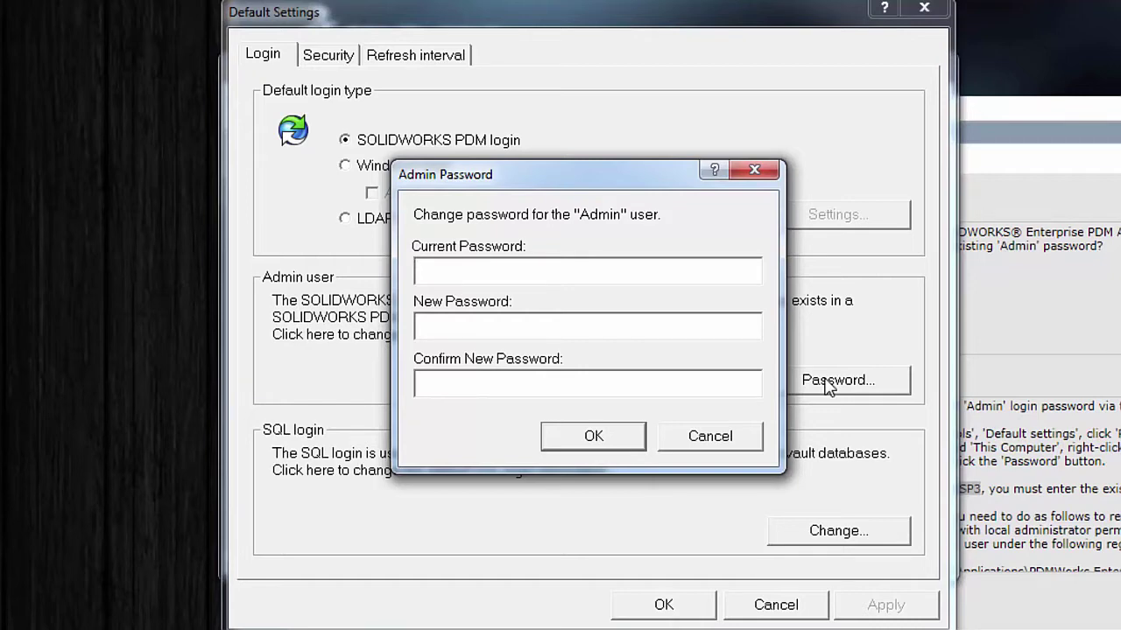
pyautogui.click(721, 447)
# Step: Discard the default settings and open the Login tab of Demo_Vault's Properties
pyautogui.click(761, 604)
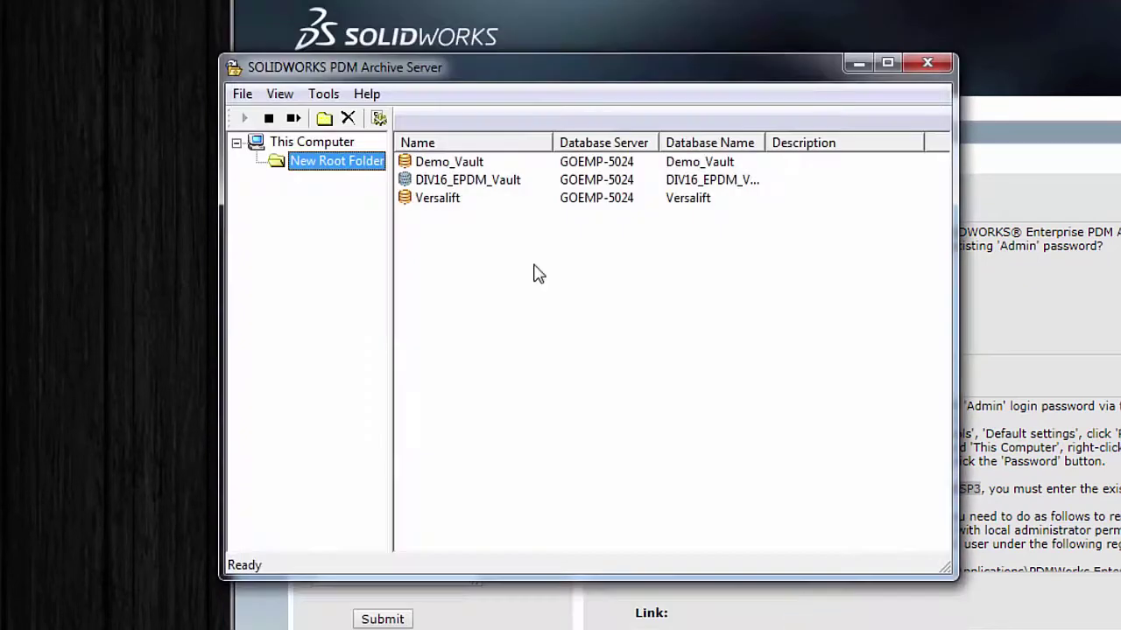
pyautogui.click(441, 166)
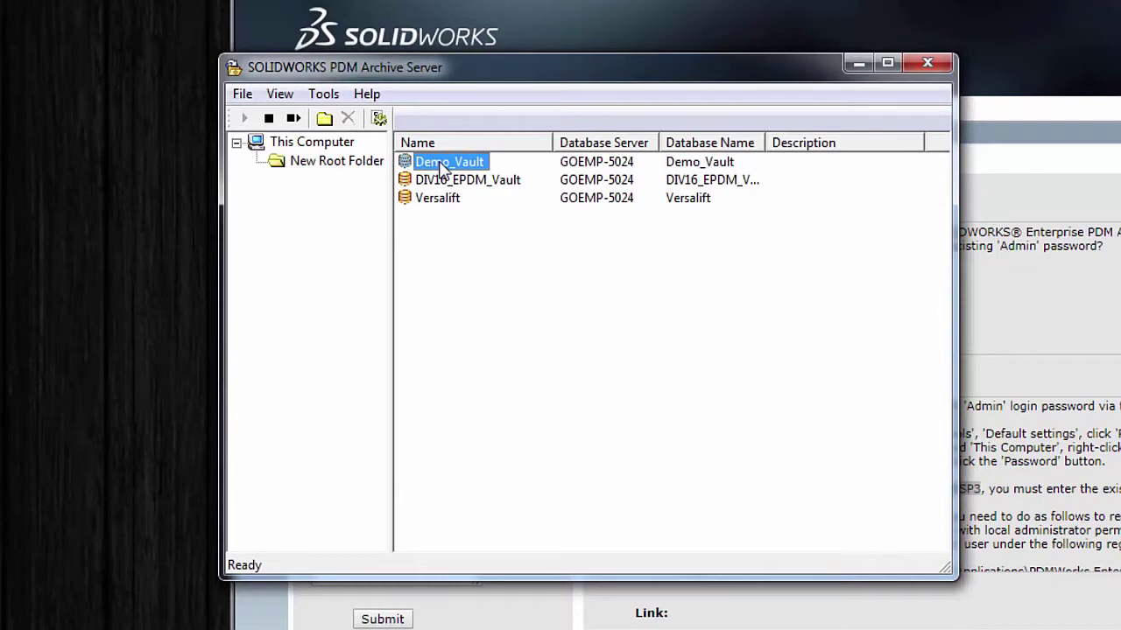
pyautogui.rightClick(442, 166)
pyautogui.click(488, 200)
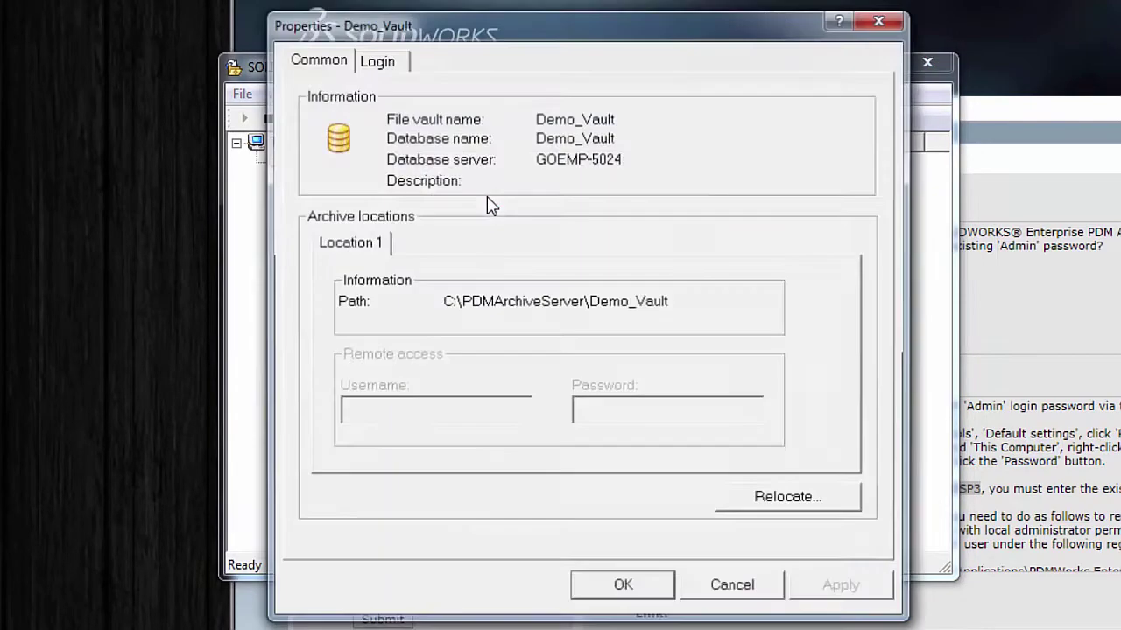
pyautogui.click(387, 69)
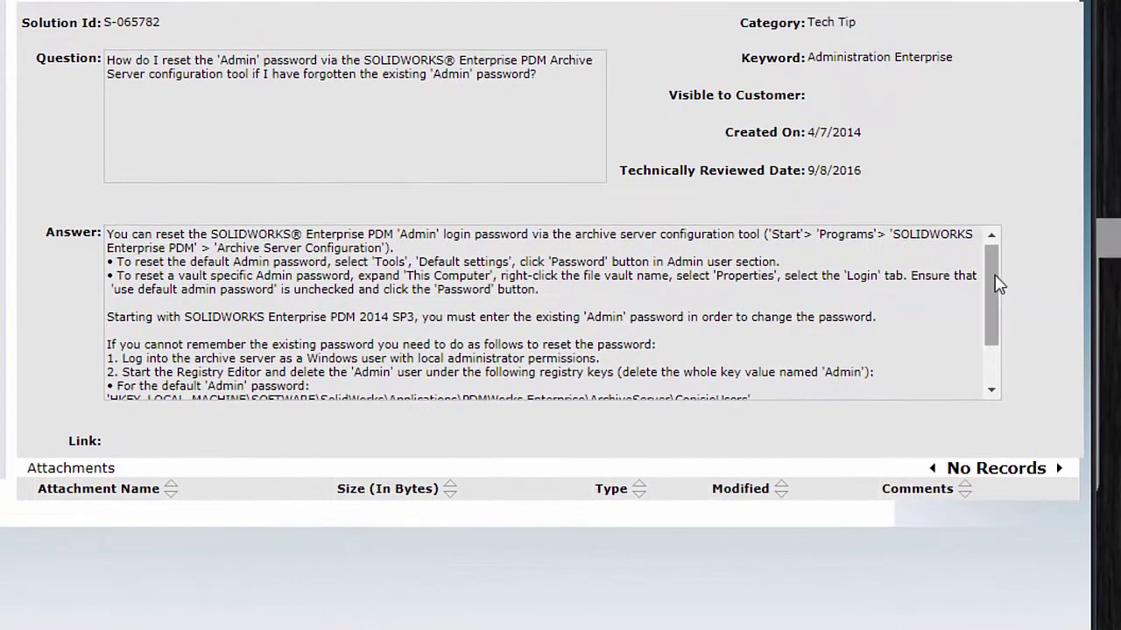
# Step: Scroll to the registry steps and highlight the default and vault-specific Admin password key paths
pyautogui.moveTo(998, 284); pyautogui.dragTo(996, 337)
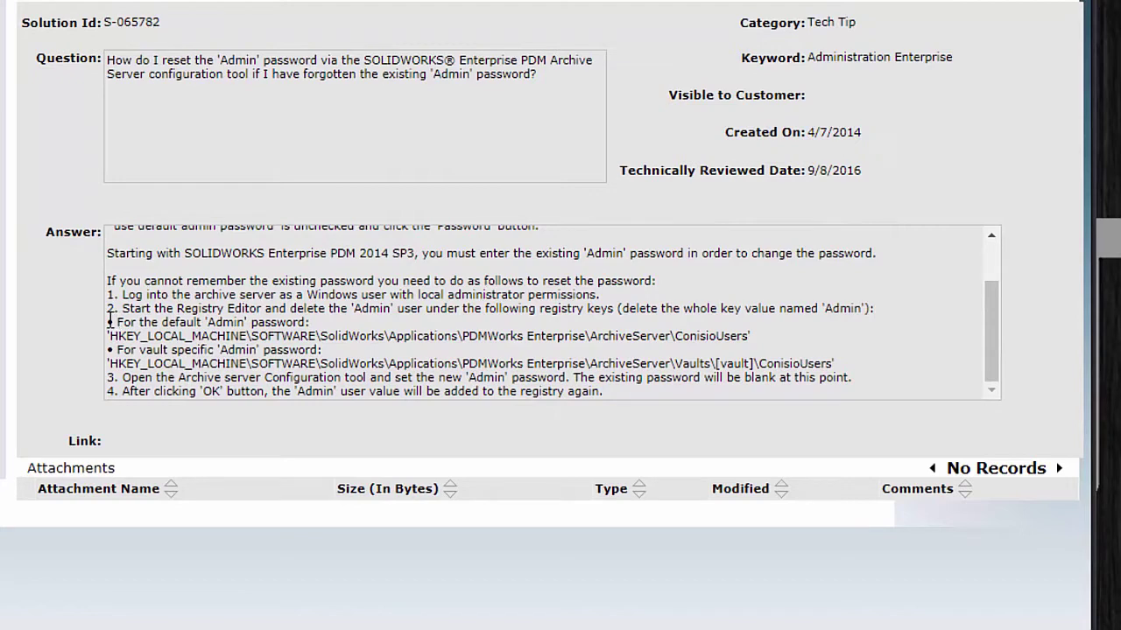
pyautogui.moveTo(110, 322); pyautogui.dragTo(359, 340)
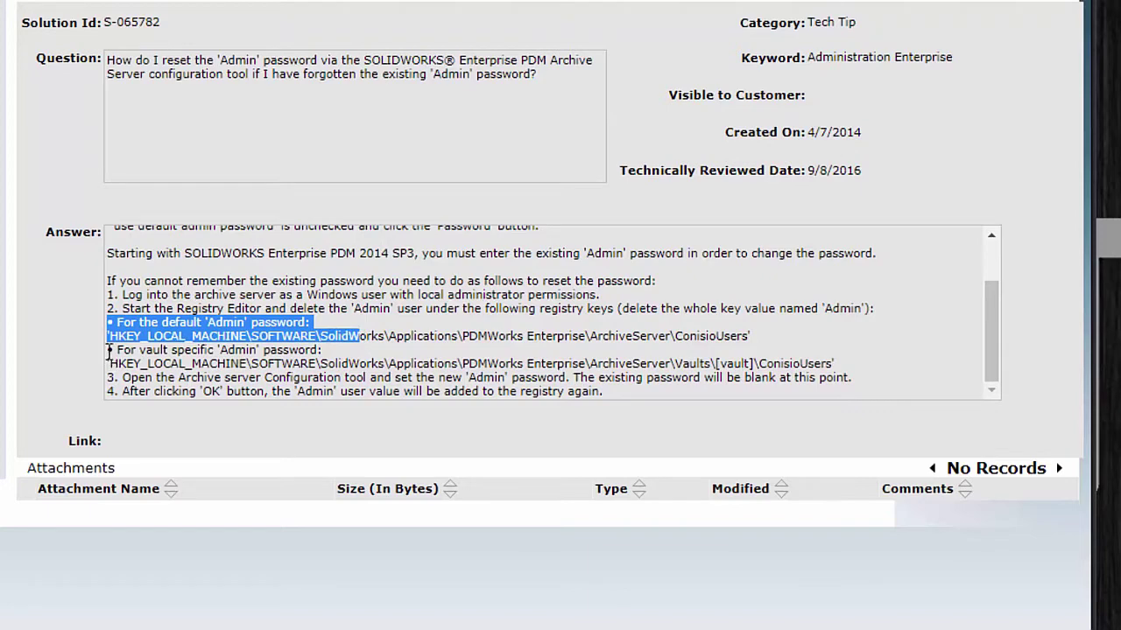
pyautogui.moveTo(109, 351); pyautogui.dragTo(668, 365)
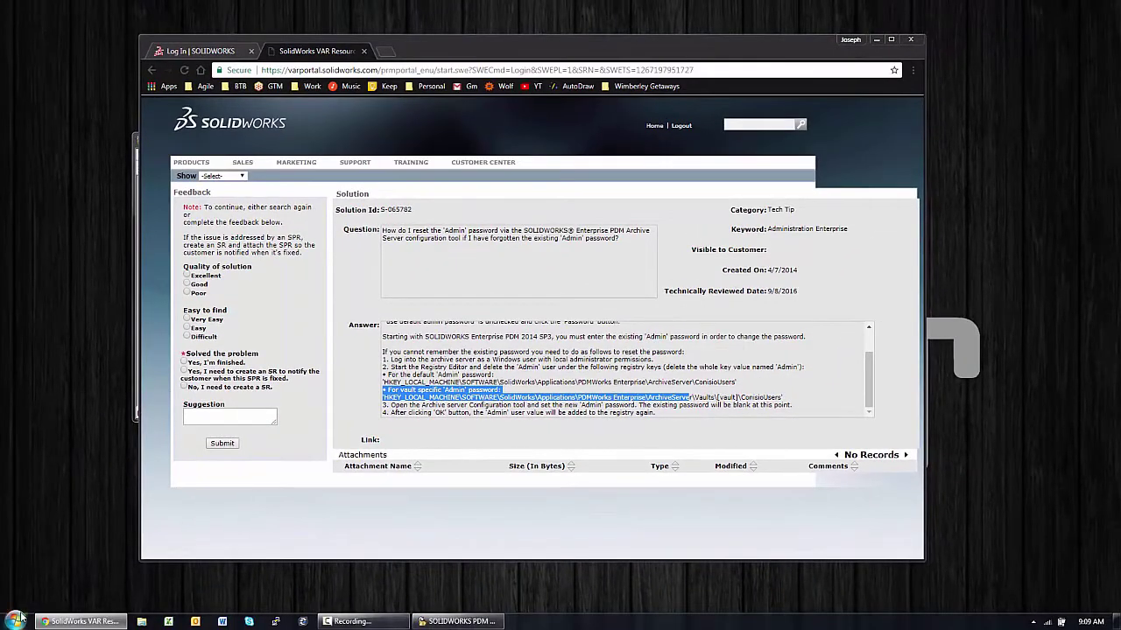
# Step: Run regedit as administrator, then highlight the article's instruction to delete the Admin value
pyautogui.click(19, 619)
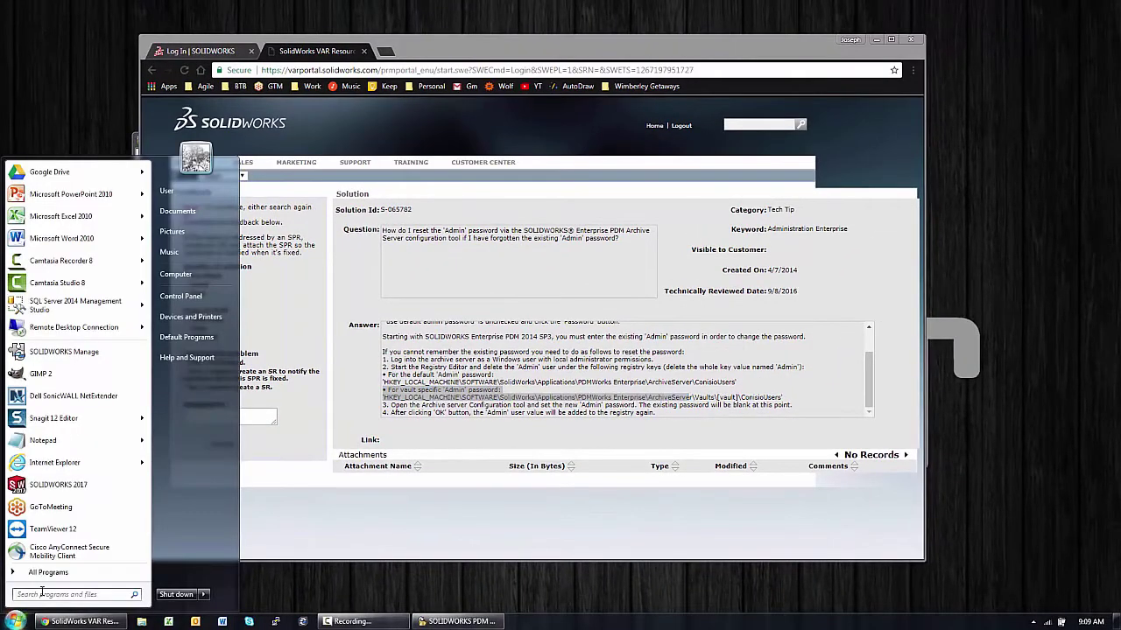
pyautogui.click(42, 593)
pyautogui.write('regedit')
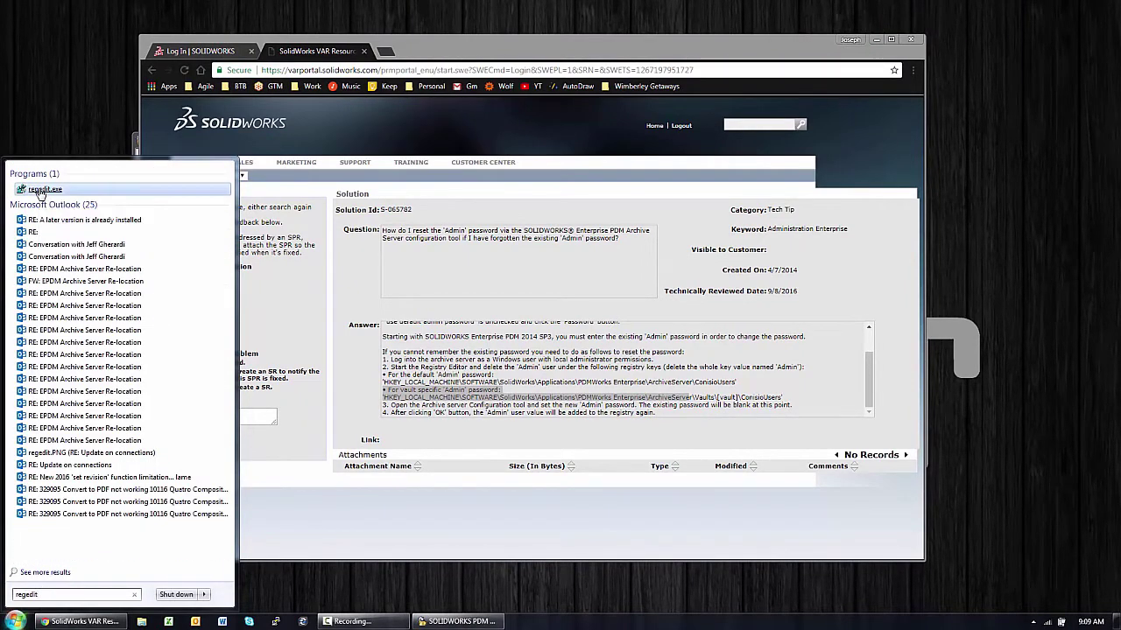
pyautogui.rightClick(40, 192)
pyautogui.click(71, 213)
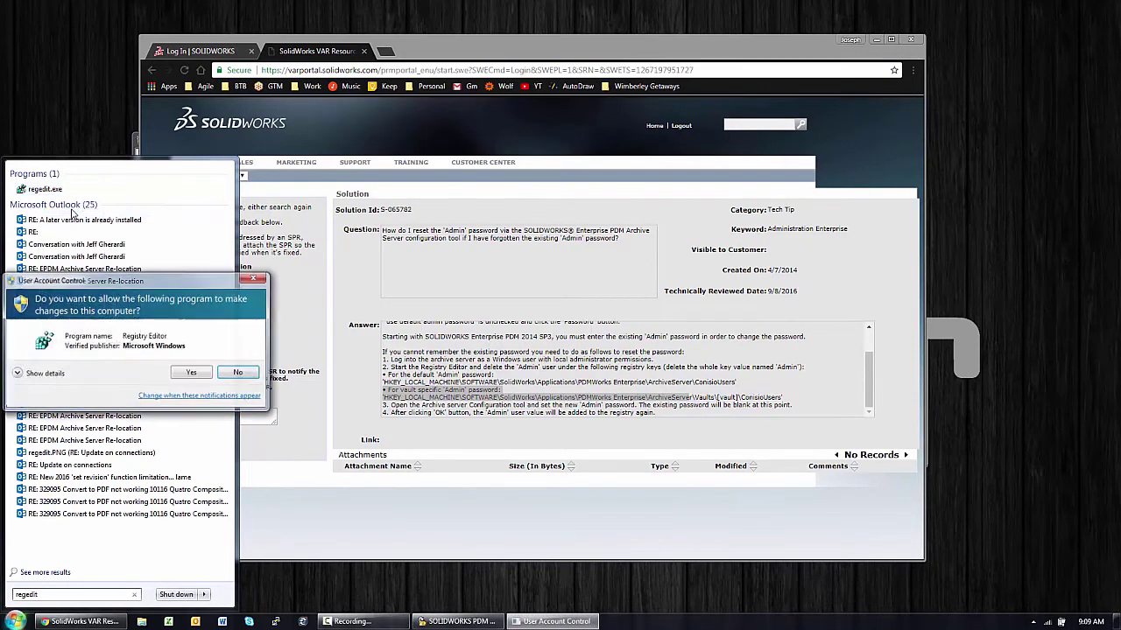
pyautogui.click(198, 371)
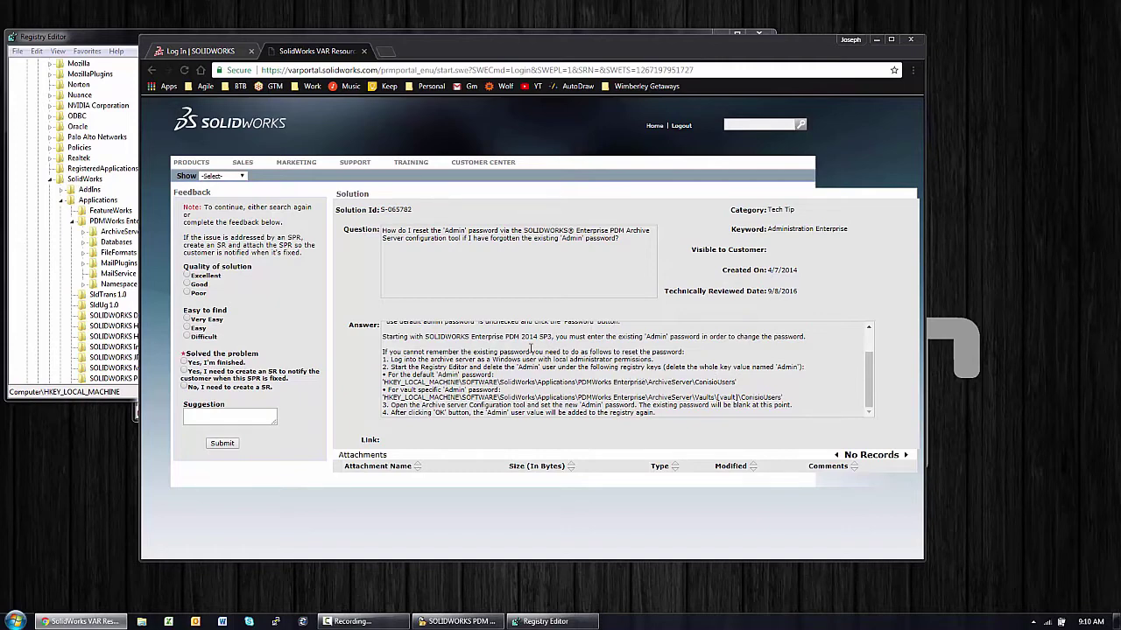
pyautogui.moveTo(484, 367); pyautogui.dragTo(719, 367)
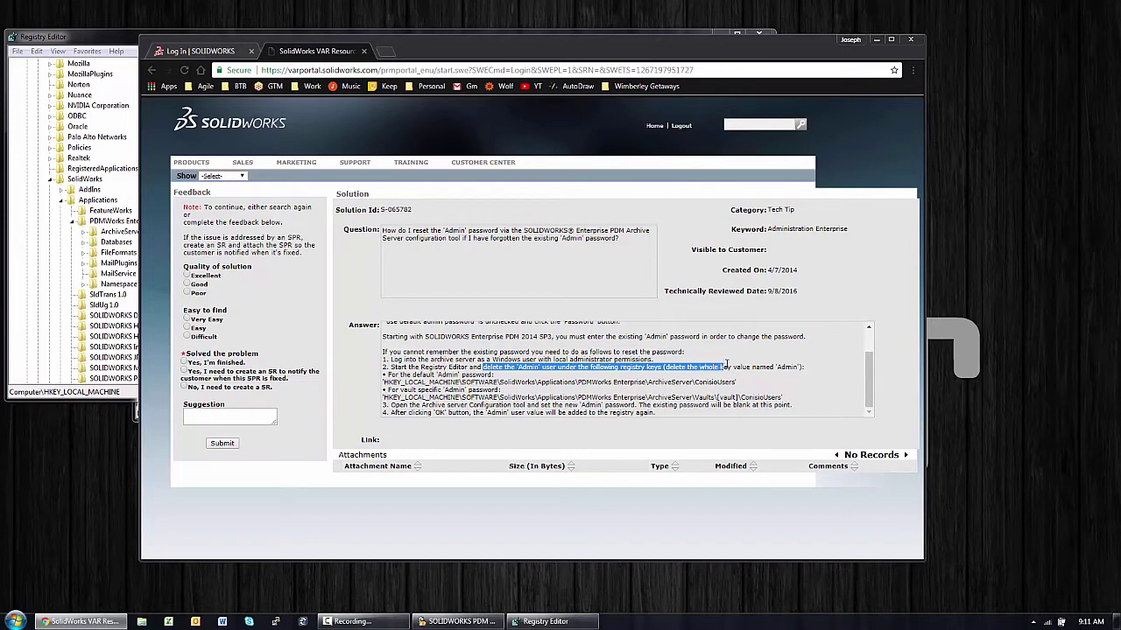
pyautogui.moveTo(727, 364); pyautogui.dragTo(747, 366)
# Step: Delete the Admin value from PDMWorks Enterprise\ArchiveServer\ConisioUsers in Registry Editor
pyautogui.click(39, 237)
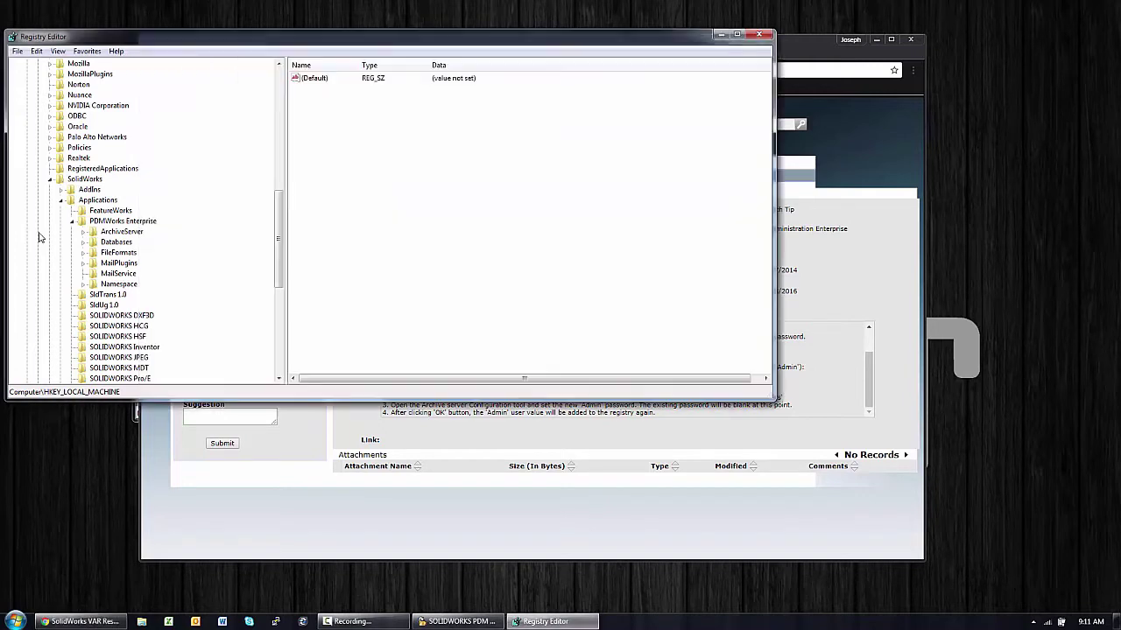
pyautogui.click(84, 233)
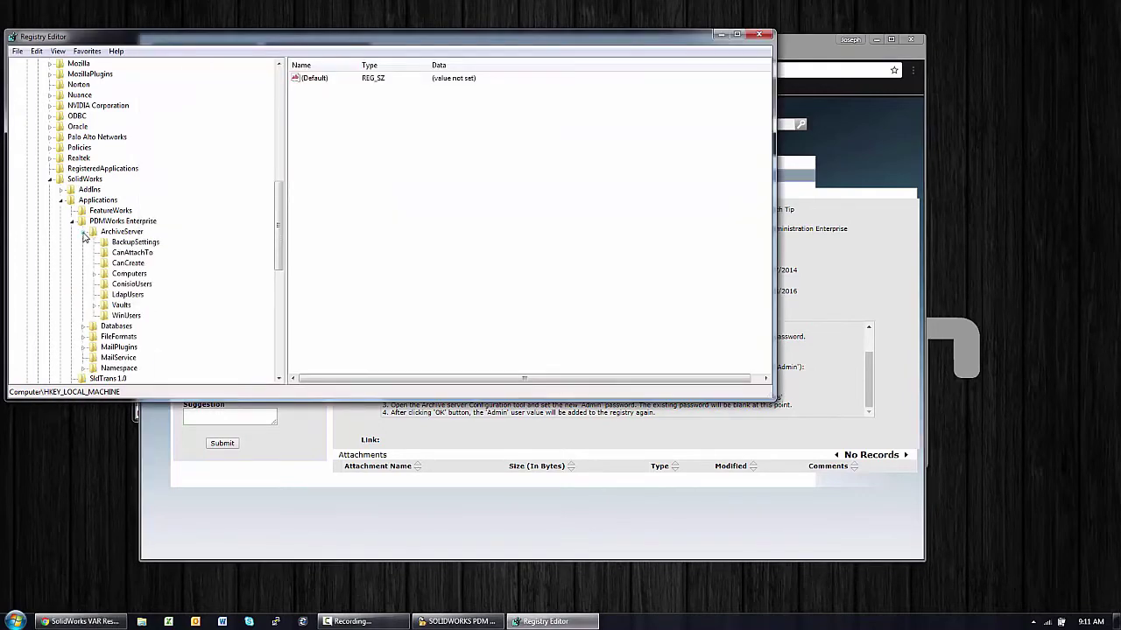
pyautogui.click(118, 285)
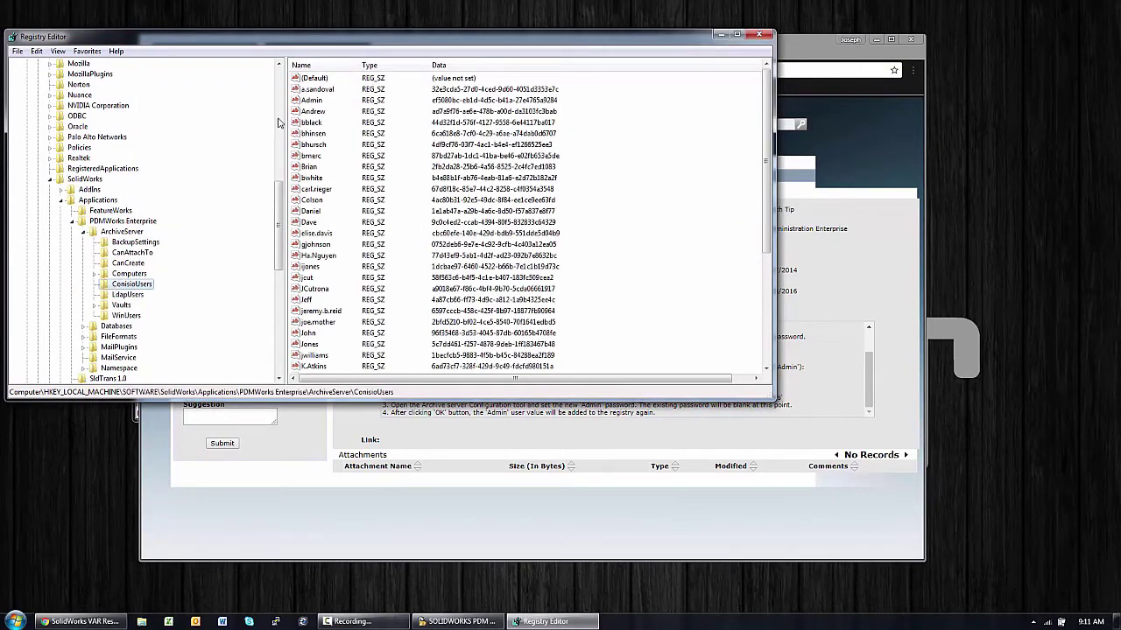
pyautogui.rightClick(308, 101)
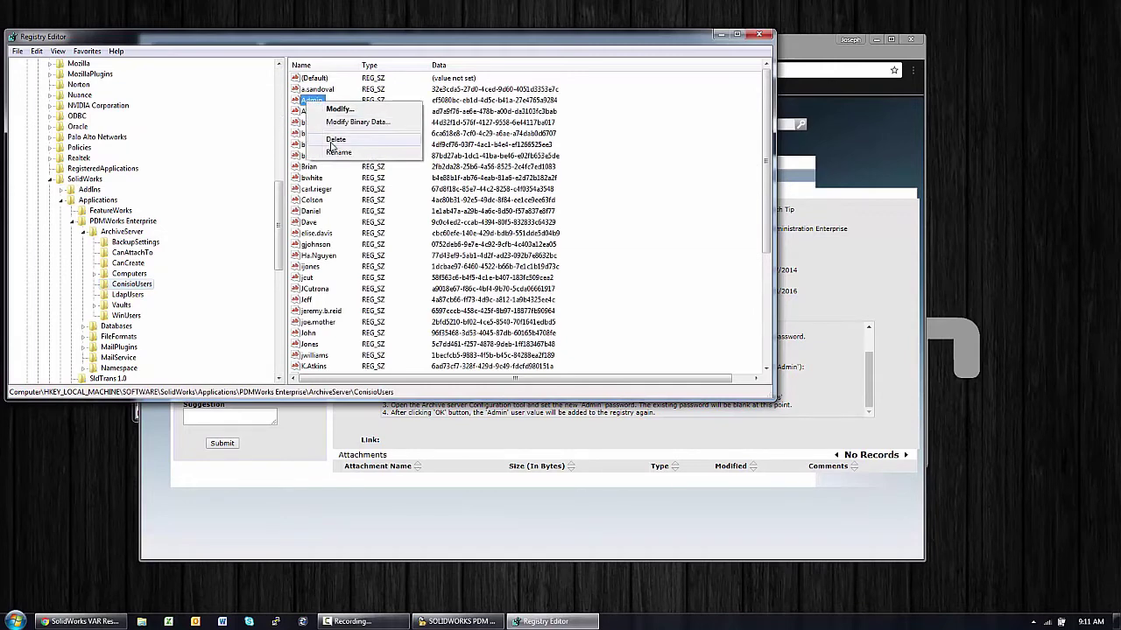
pyautogui.click(333, 143)
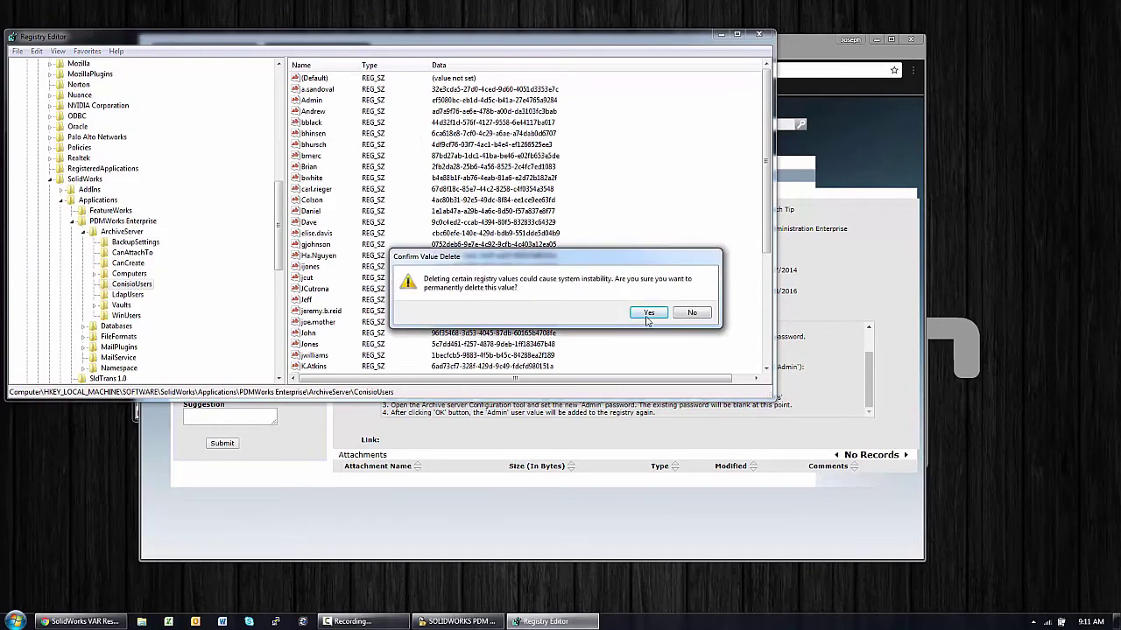
pyautogui.click(649, 313)
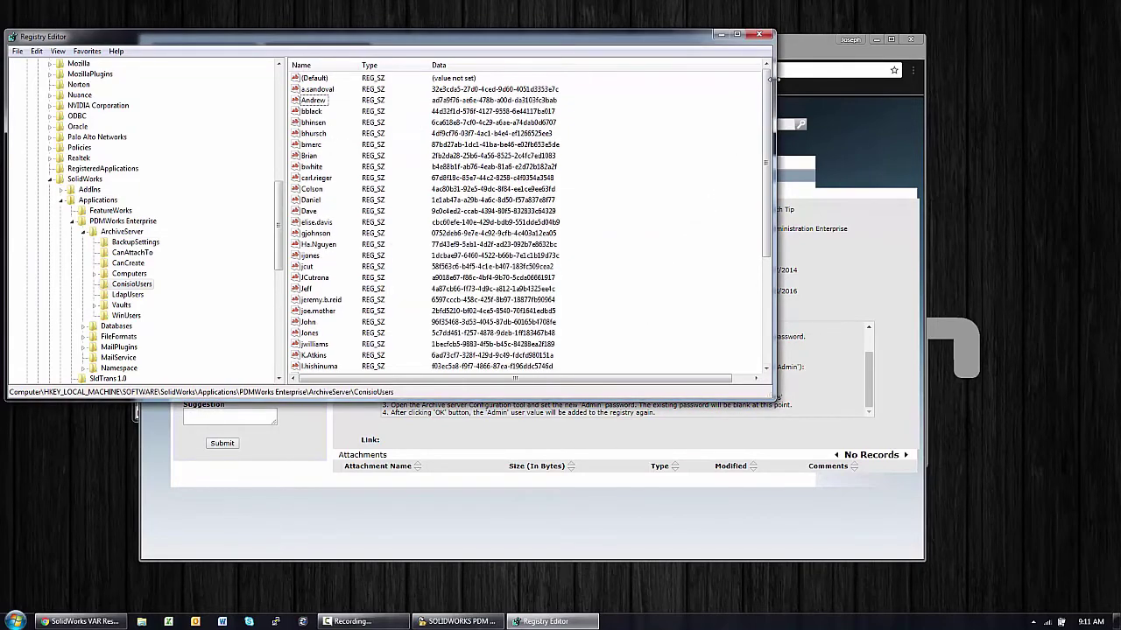
# Step: Close Registry Editor, the Demo_Vault Properties dialog and the Archive Server window
pyautogui.click(760, 37)
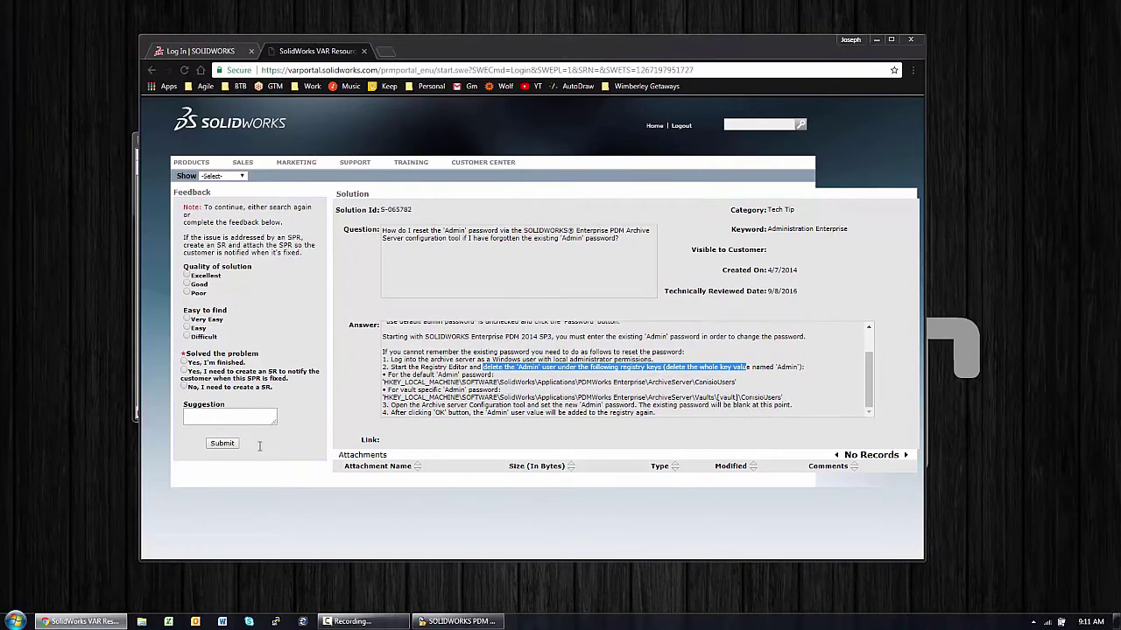
pyautogui.click(448, 621)
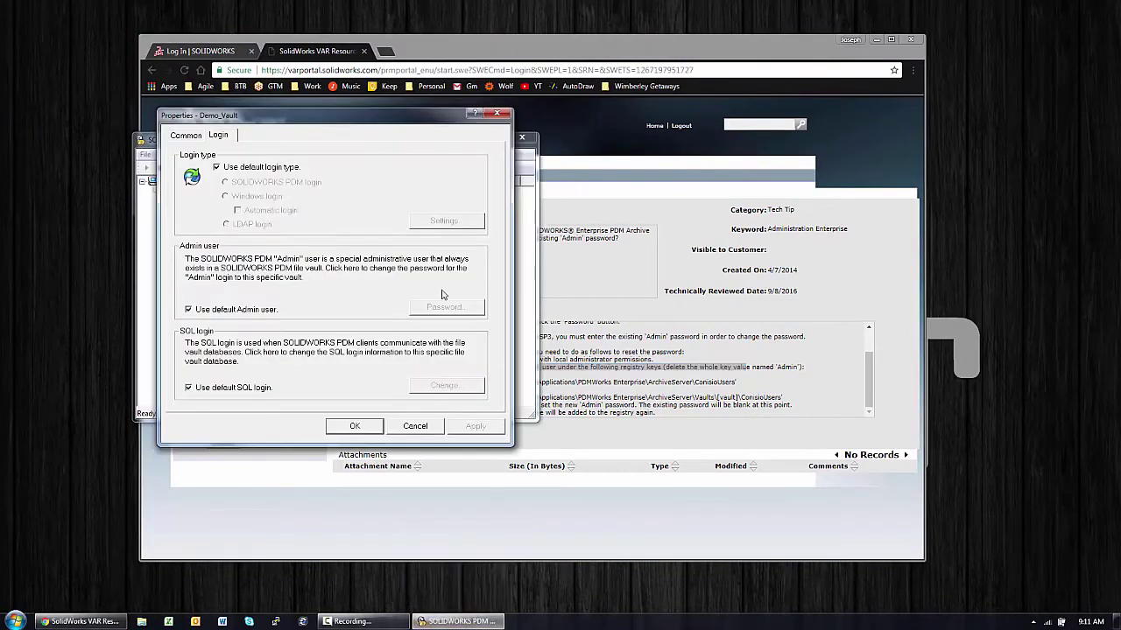
pyautogui.click(502, 113)
pyautogui.click(522, 141)
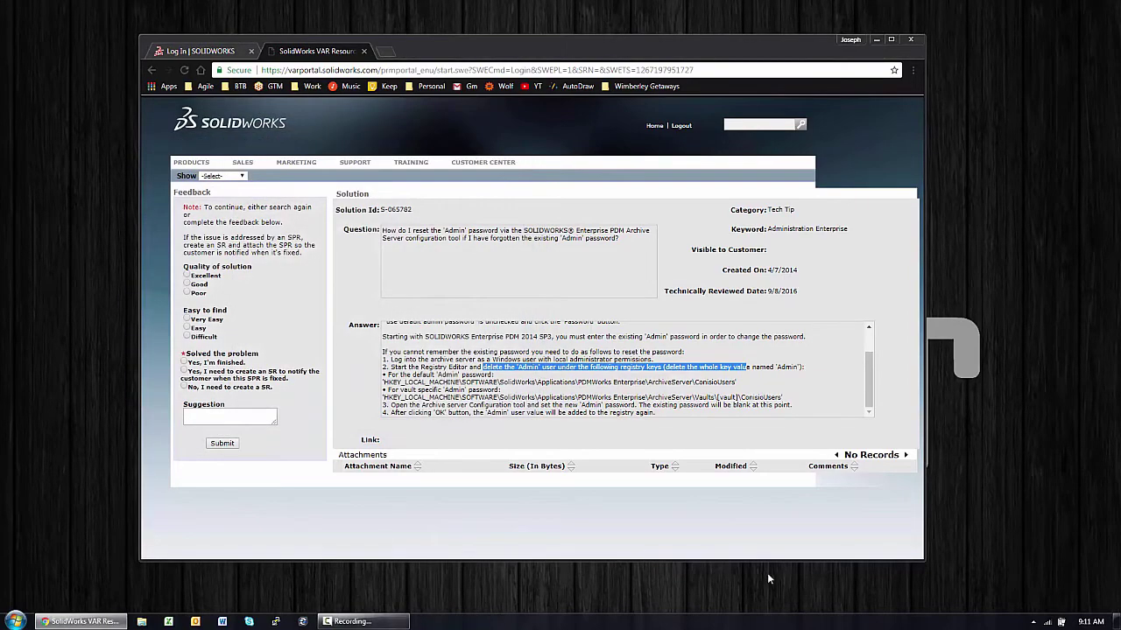
# Step: Relaunch Archive Server Configuration from Start > All Programs > SOLIDWORKS PDM, approving elevation
pyautogui.click(16, 622)
pyautogui.click(48, 572)
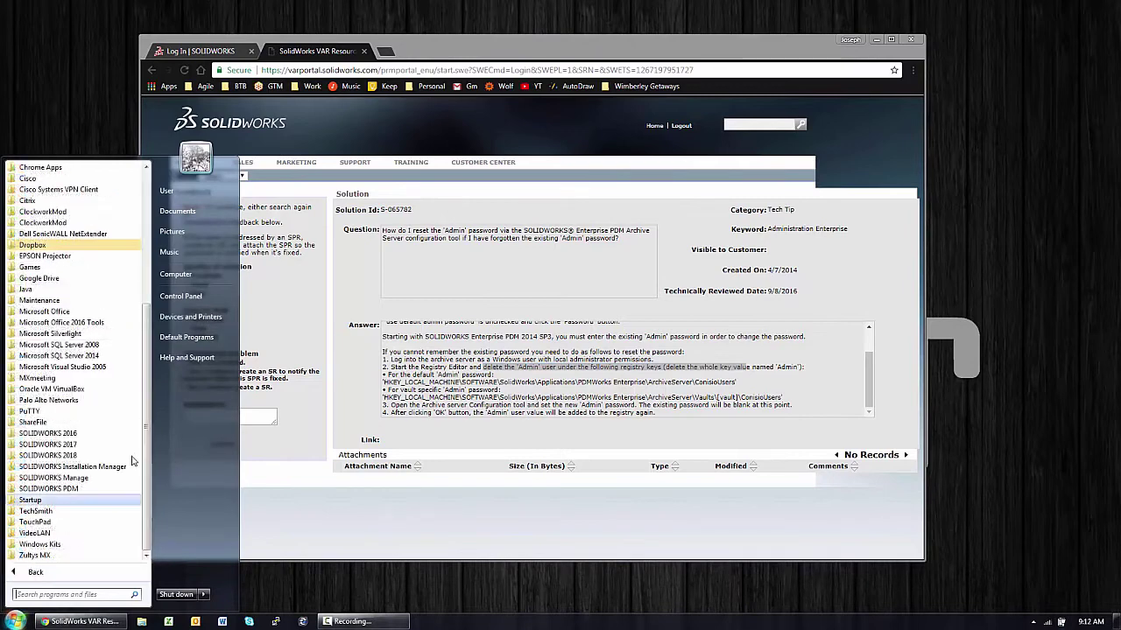
pyautogui.click(79, 475)
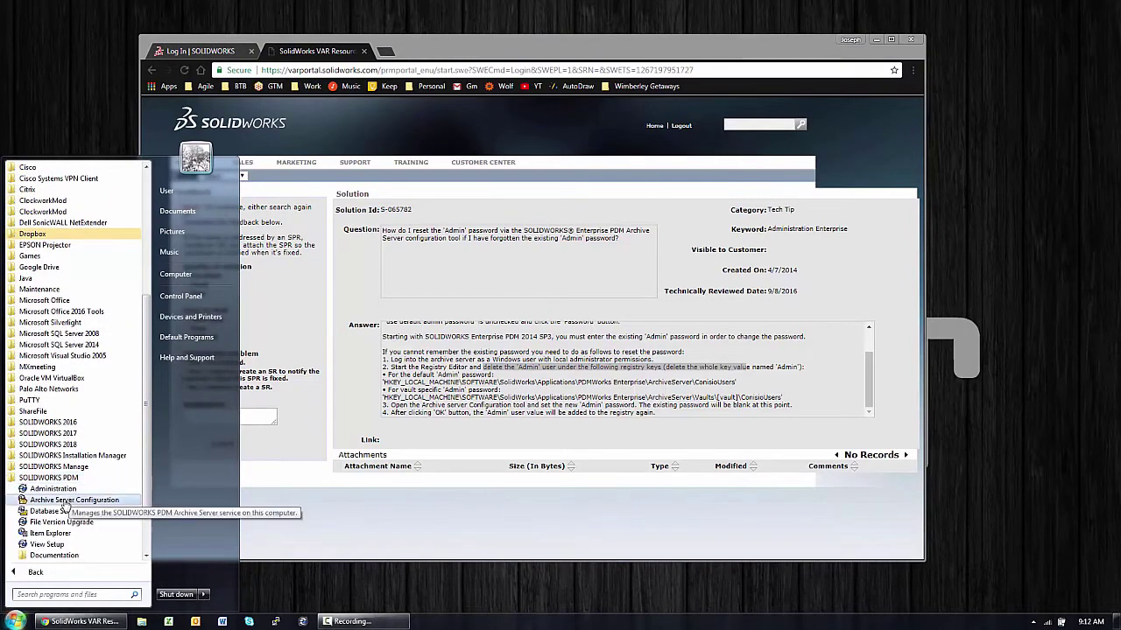
pyautogui.click(70, 501)
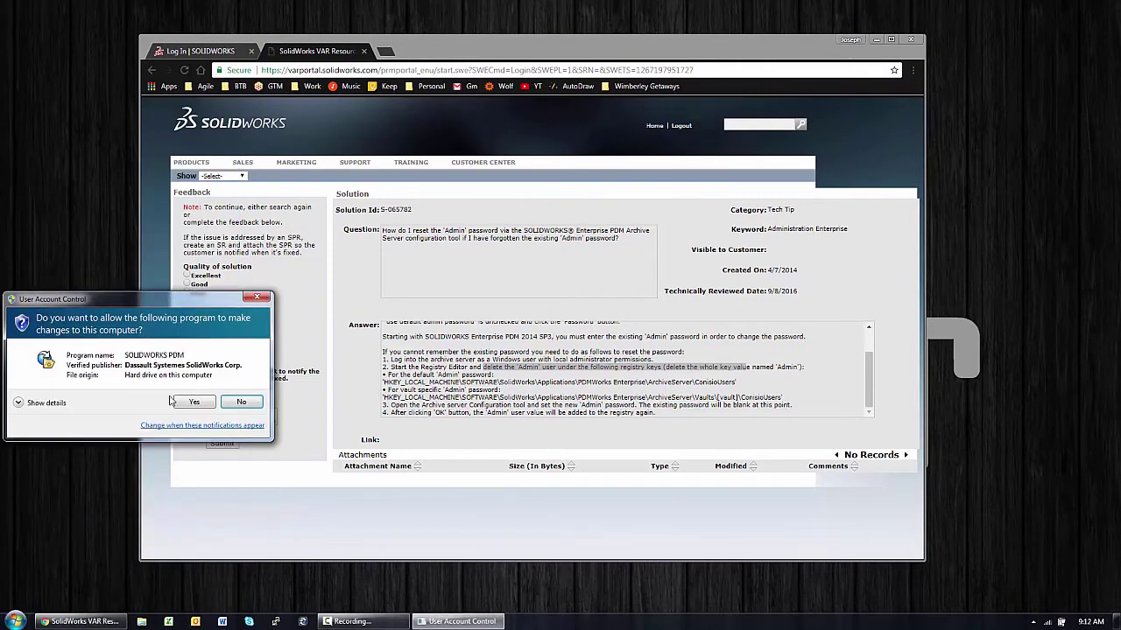
pyautogui.click(183, 405)
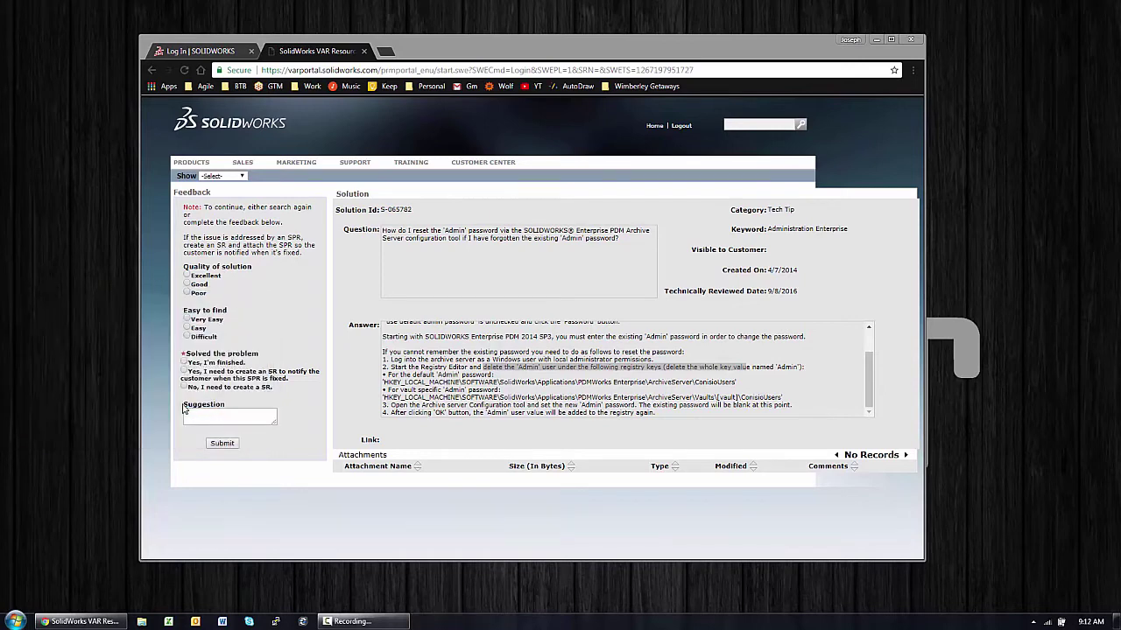
pyautogui.click(16, 621)
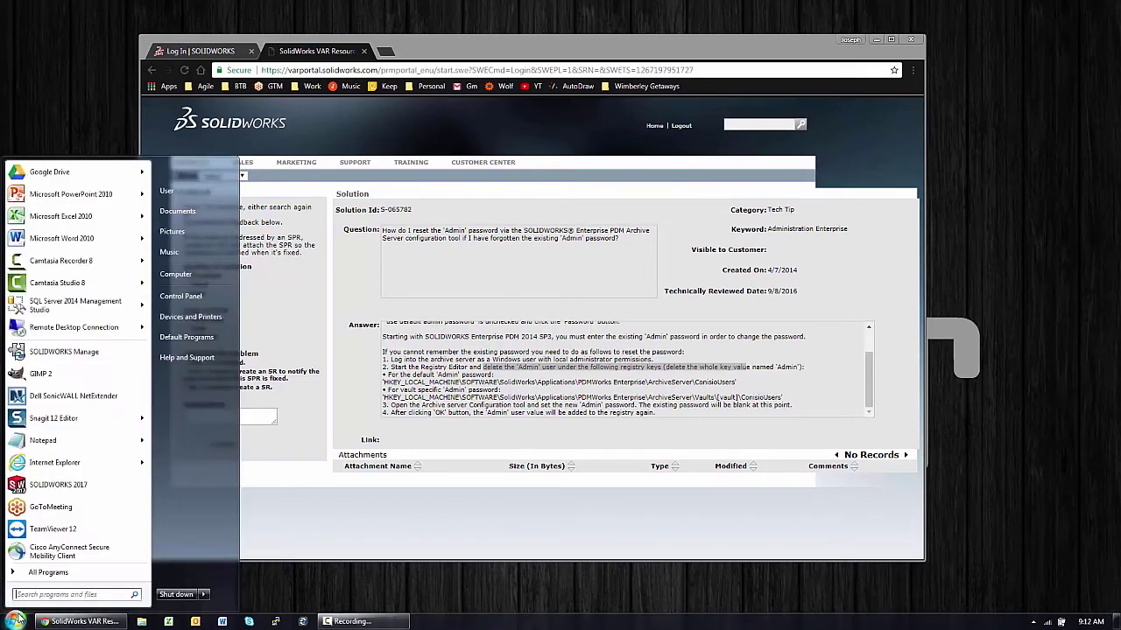
pyautogui.click(35, 573)
pyautogui.click(52, 484)
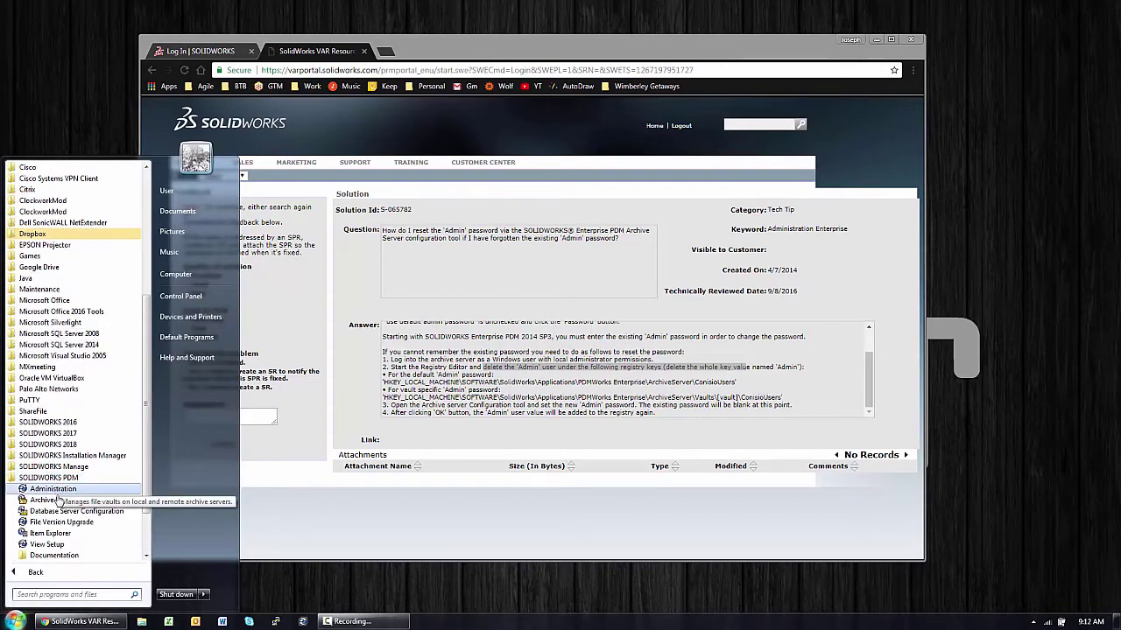
pyautogui.click(54, 501)
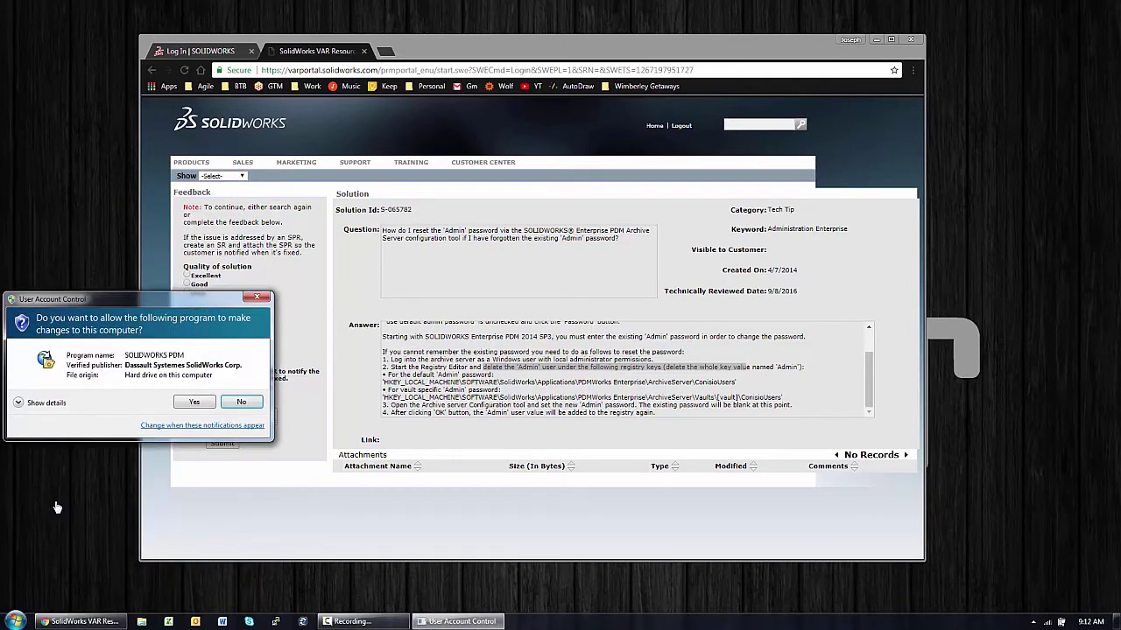
pyautogui.click(191, 404)
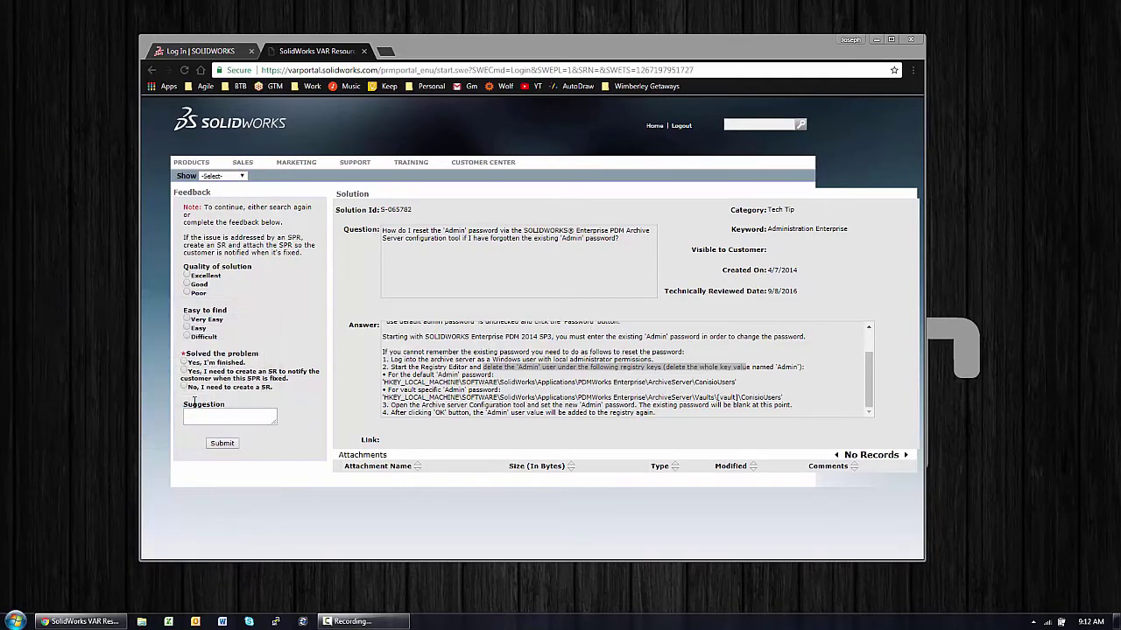
# Step: From the tray icon, open Tools > Default Settings, set a new Admin password and save
pyautogui.click(1034, 622)
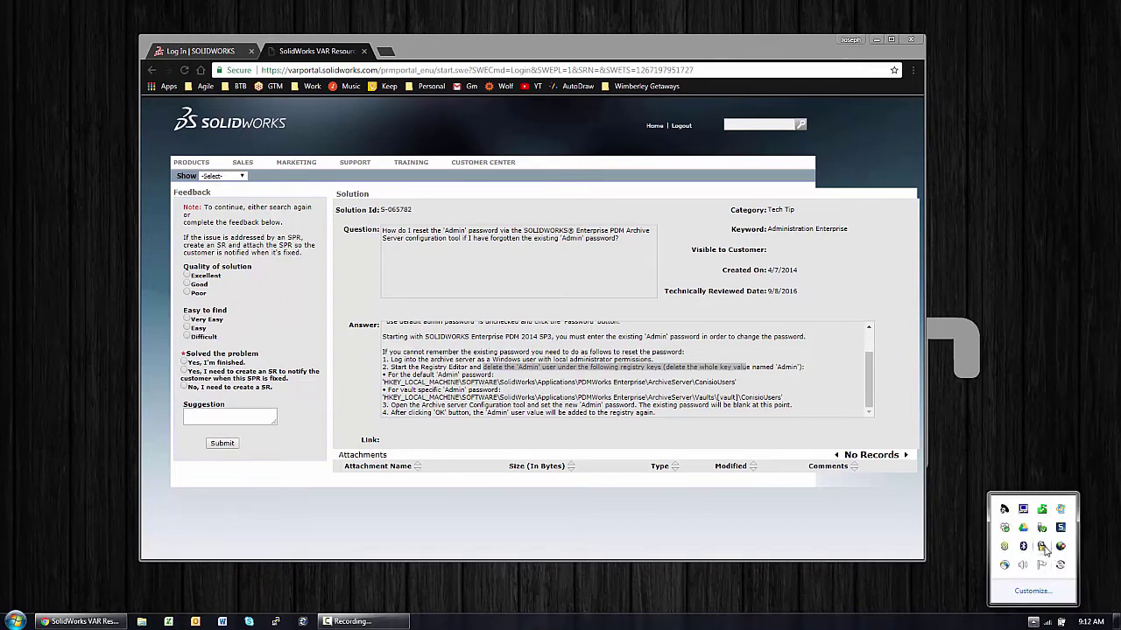
pyautogui.rightClick(1043, 547)
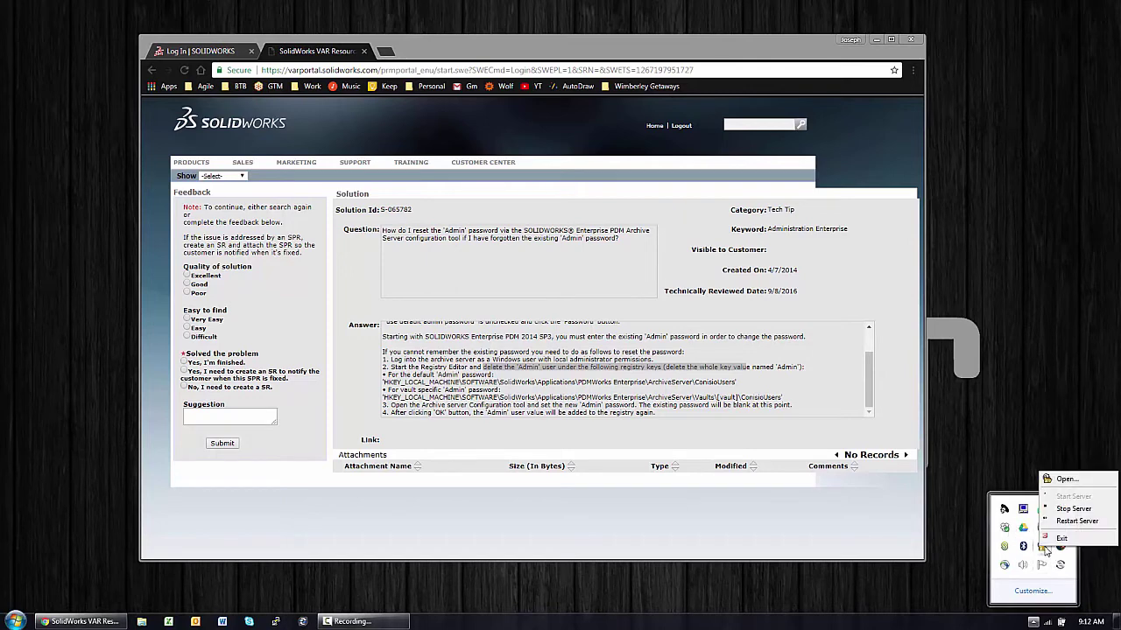
pyautogui.click(1064, 479)
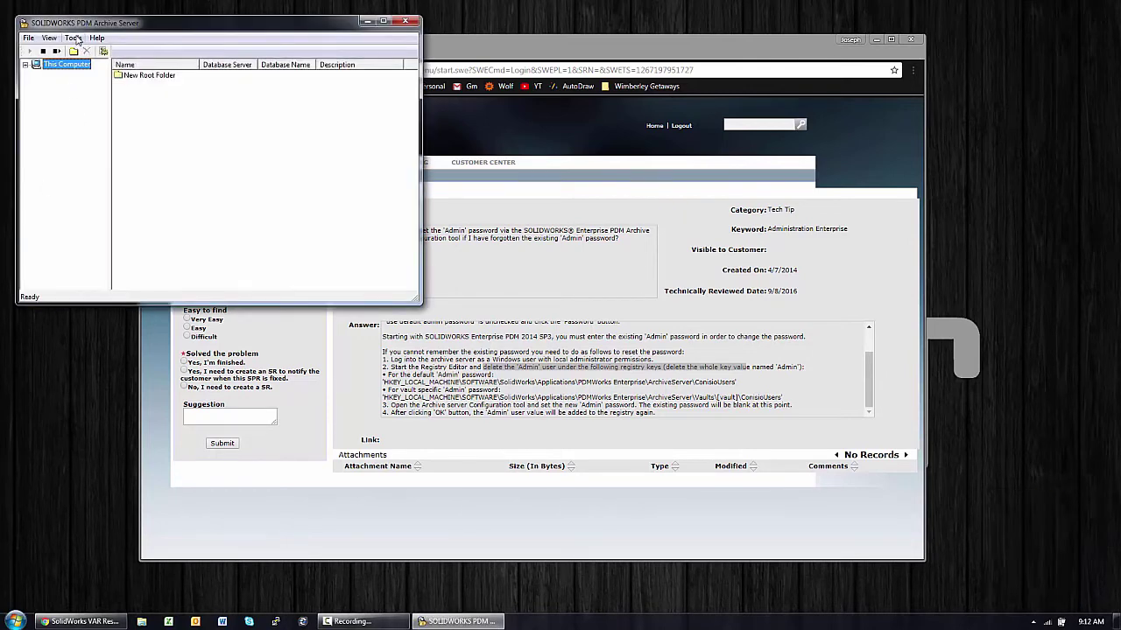
pyautogui.click(74, 38)
pyautogui.click(91, 126)
pyautogui.click(356, 212)
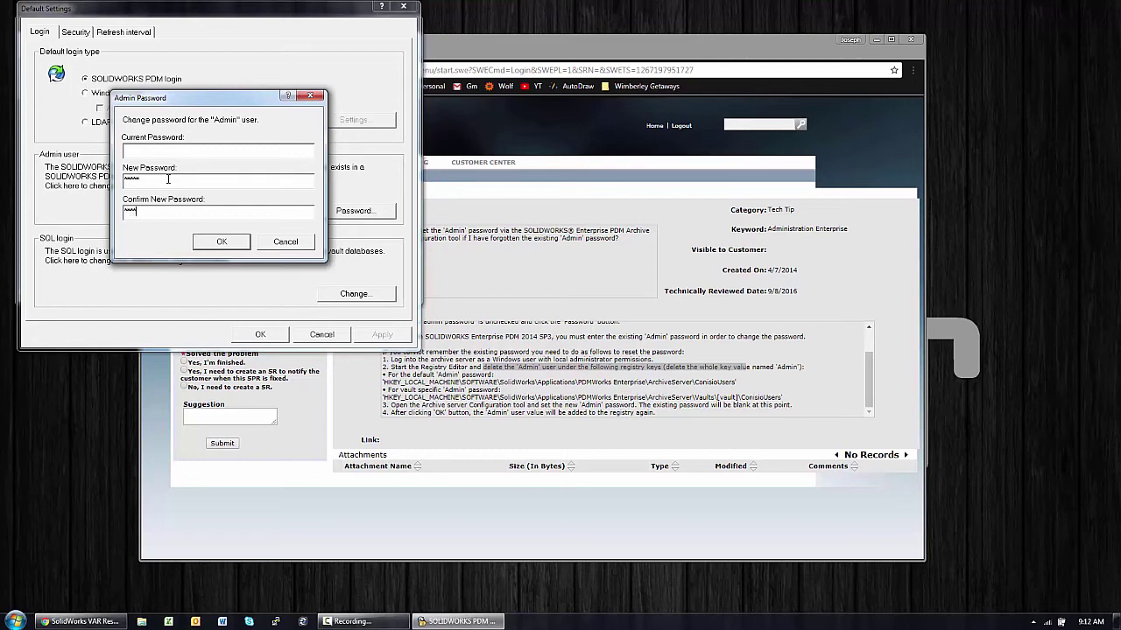
pyautogui.click(221, 242)
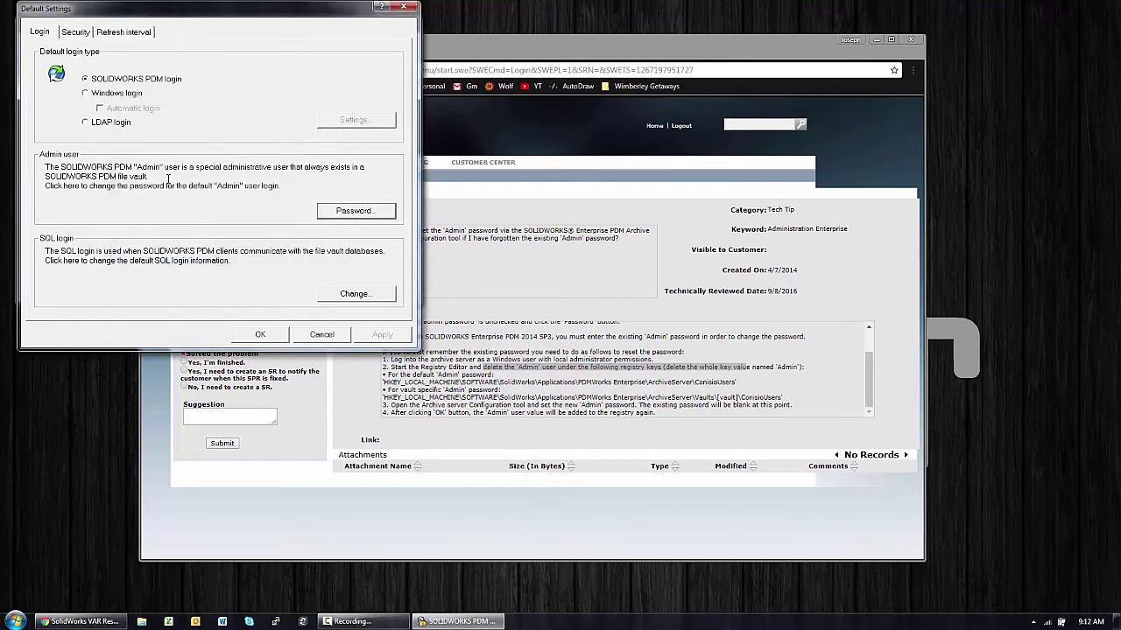
pyautogui.click(260, 333)
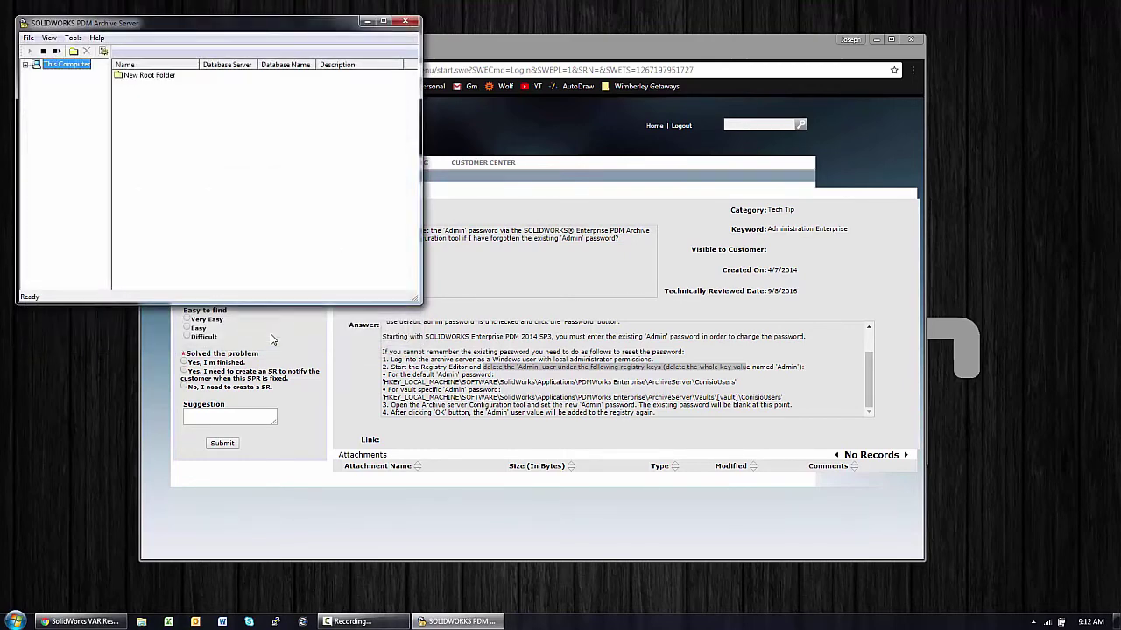
# Step: Close the server window and browser, then log in to Demo_Vault in Explorer with the new Admin password
pyautogui.click(408, 14)
pyautogui.click(912, 41)
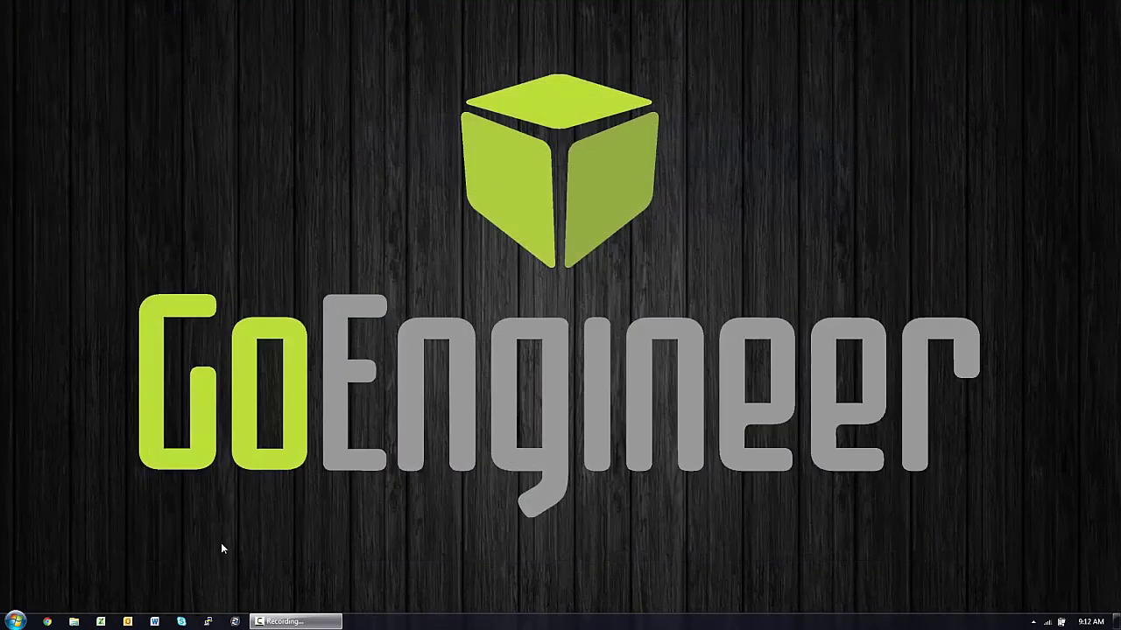
pyautogui.click(75, 622)
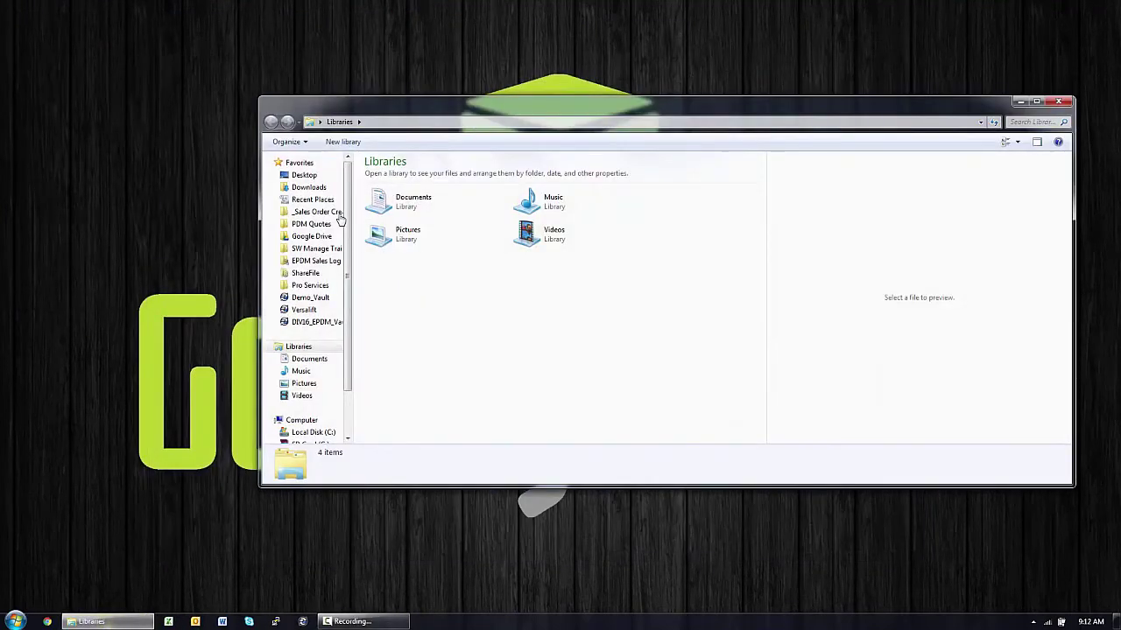
pyautogui.click(313, 299)
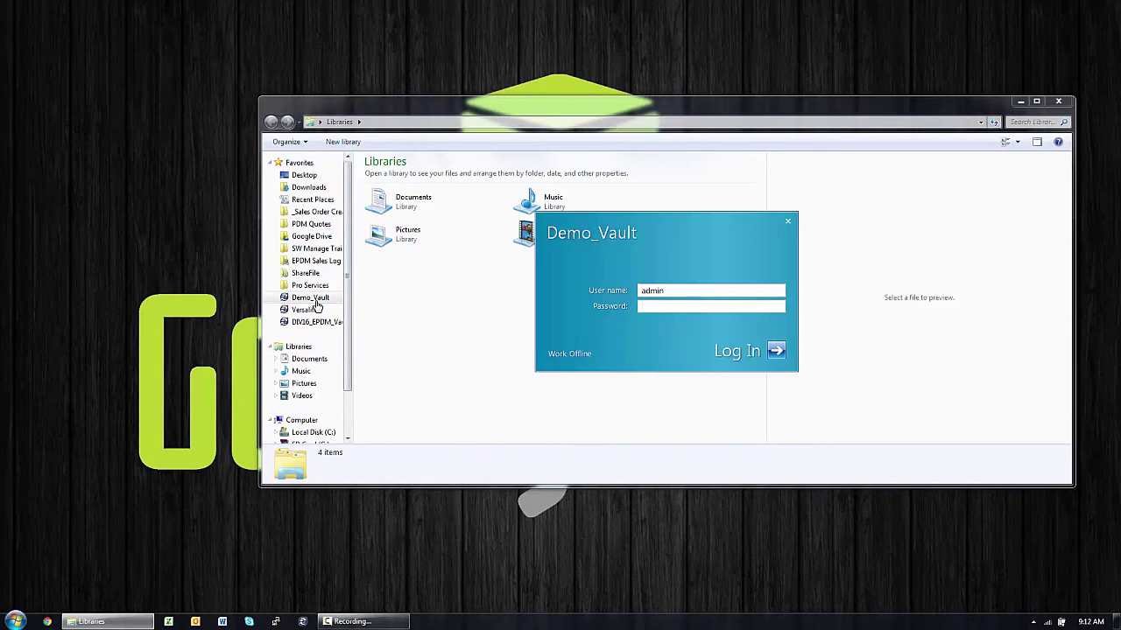
pyautogui.write('admin')
pyautogui.press('Return')
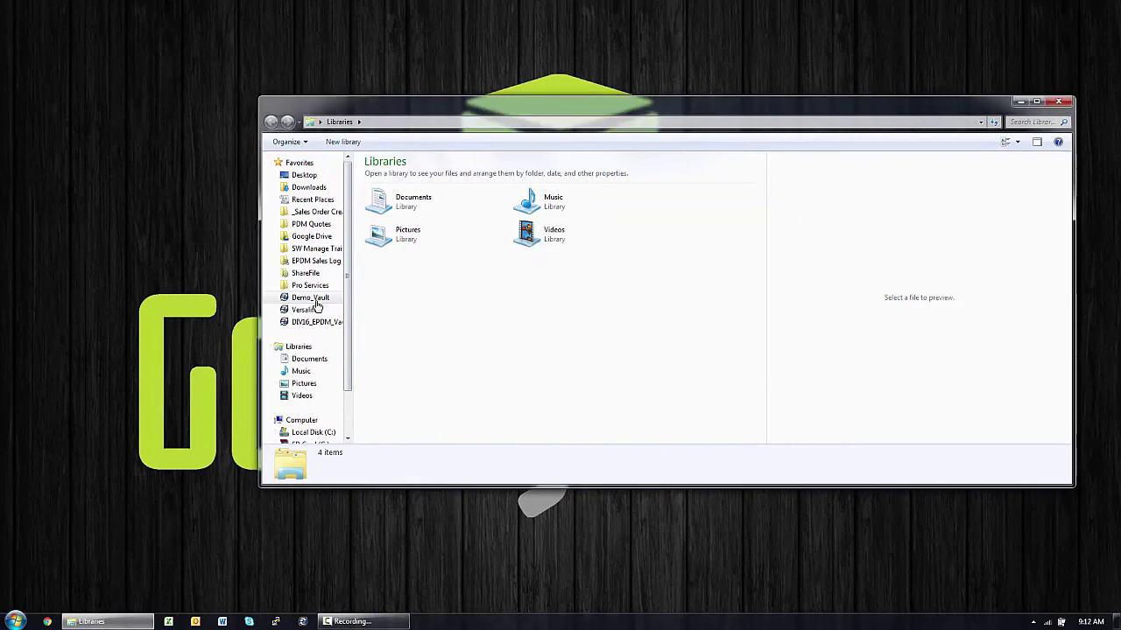